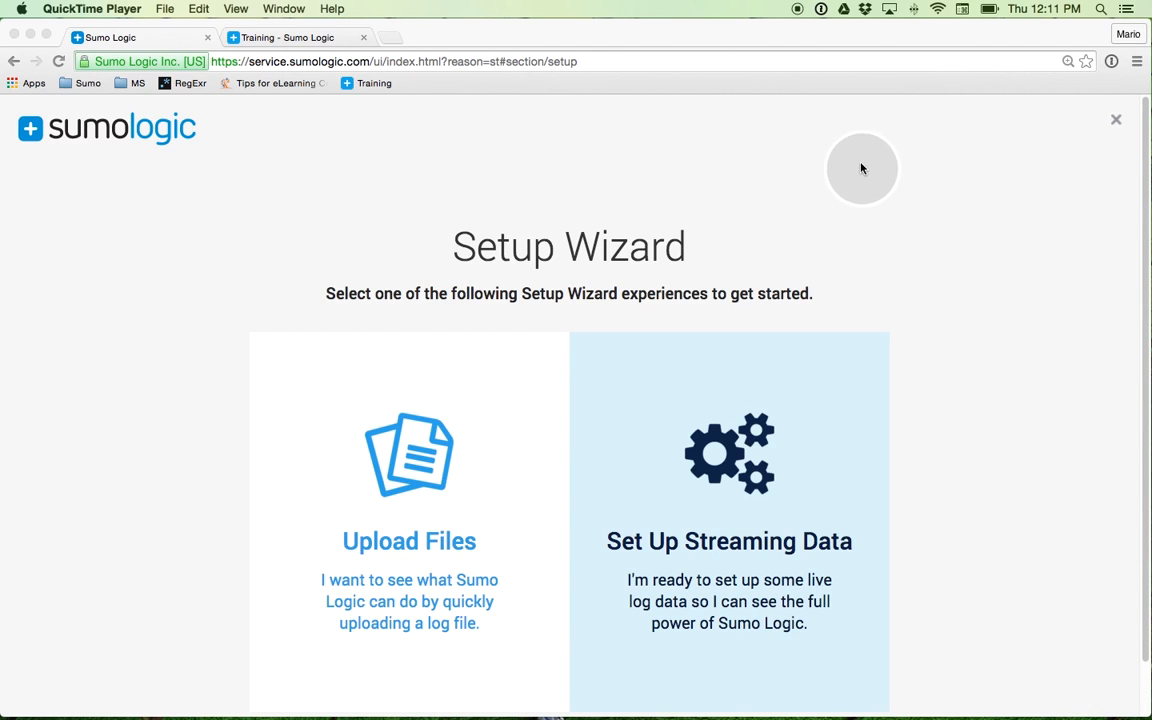
# Close the Setup Wizard and reopen it from the search page.
pyautogui.click(1115, 121)
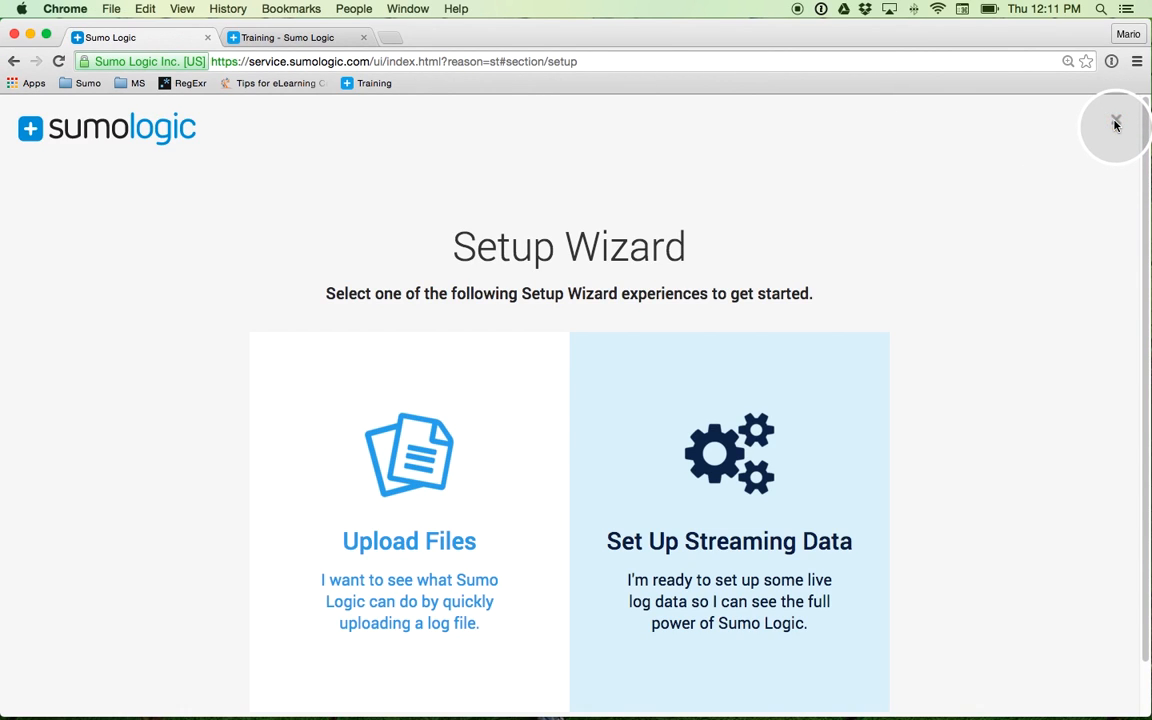
pyautogui.click(1116, 120)
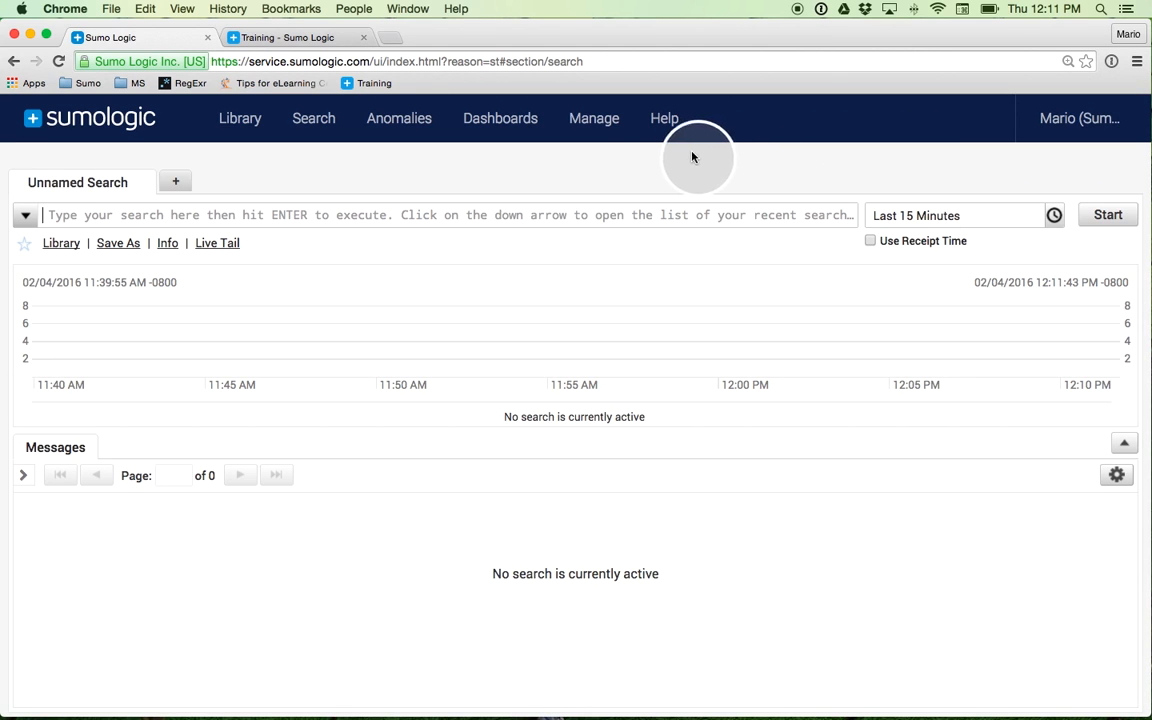
pyautogui.moveTo(597, 134)
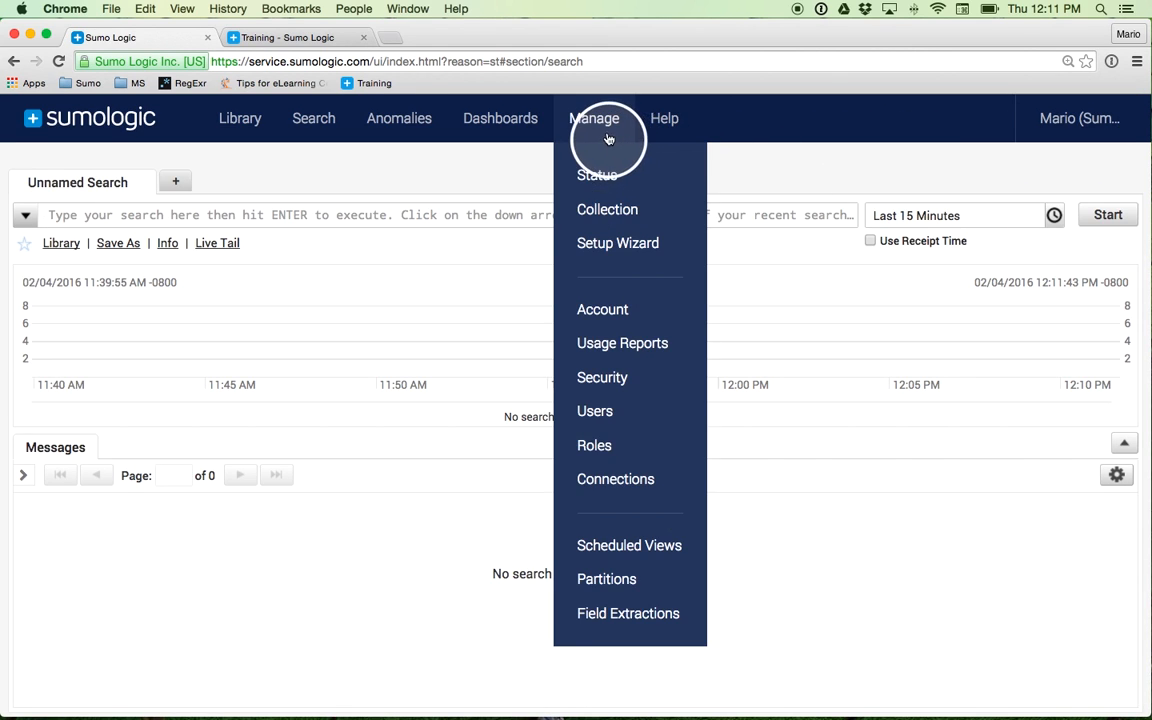
pyautogui.click(605, 243)
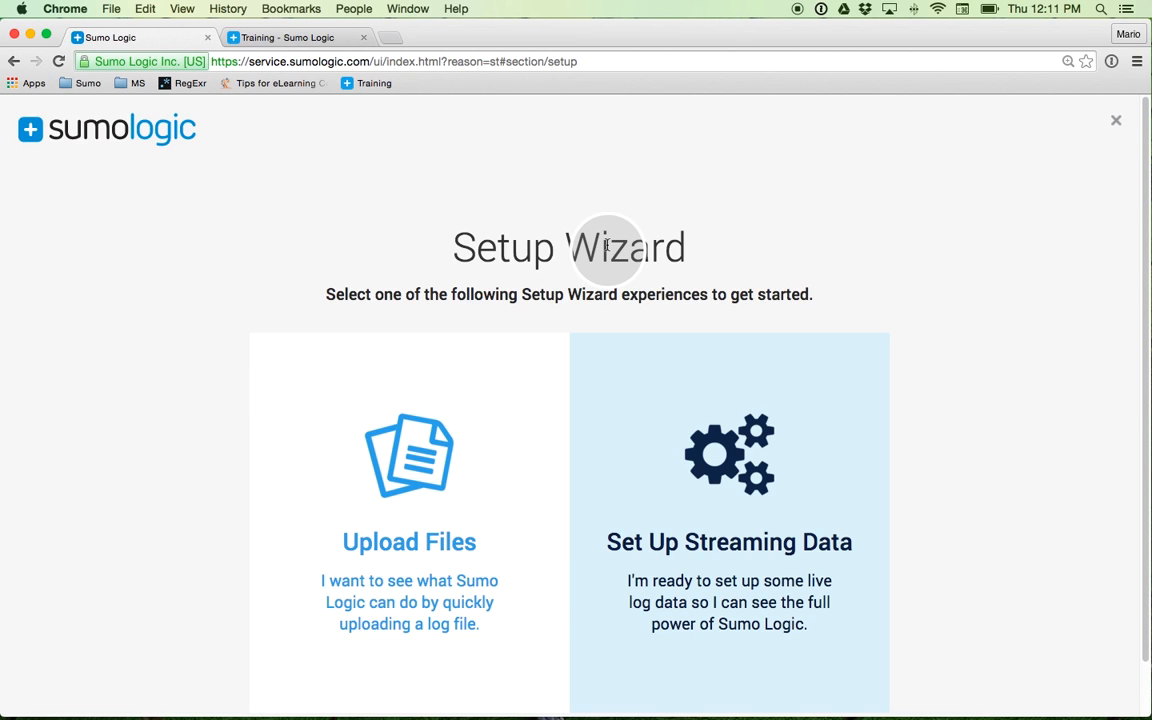
# Review the self-paced, instructor-led and private options on the Sumo Logic Training page and return to the Setup Wizard.
pyautogui.click(284, 40)
pyautogui.scroll(5, 301, 211)
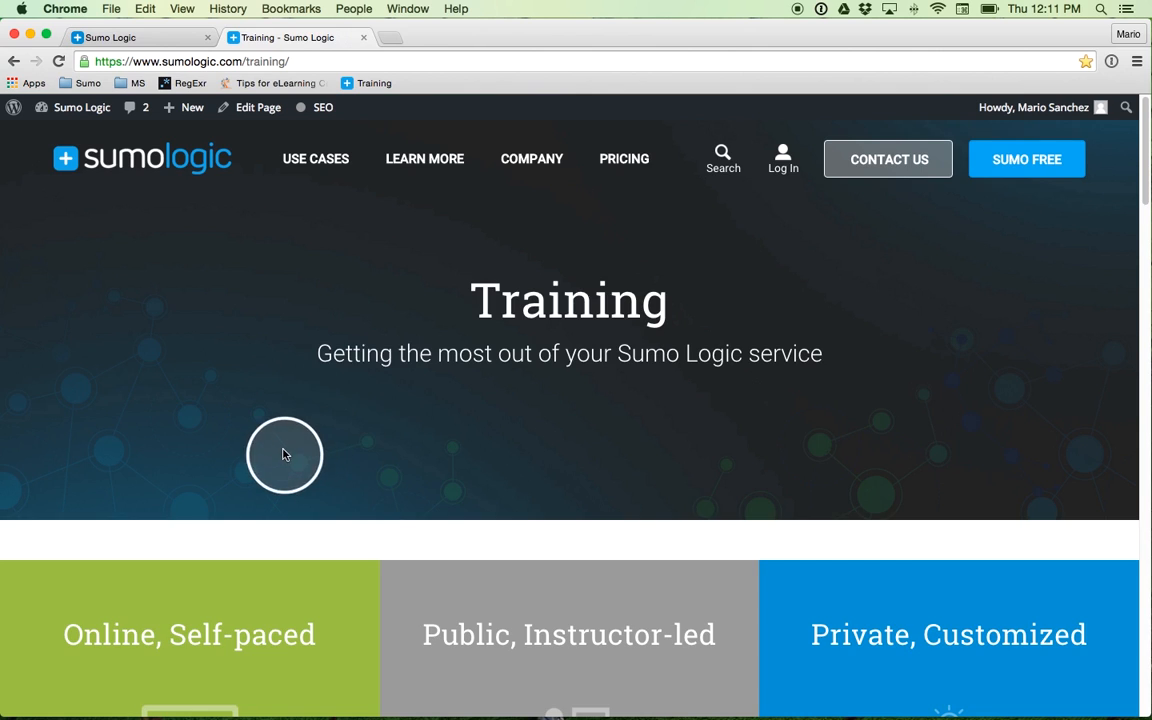
pyautogui.scroll(-5, 283, 453)
pyautogui.scroll(-2, 283, 453)
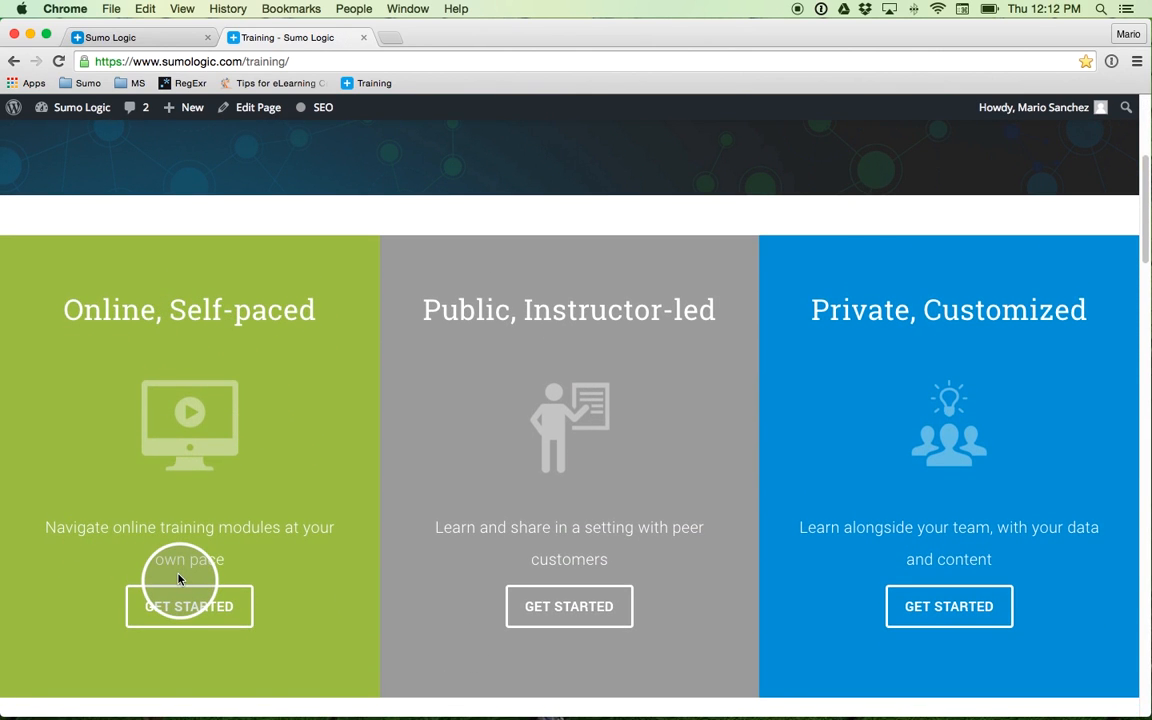
pyautogui.click(145, 40)
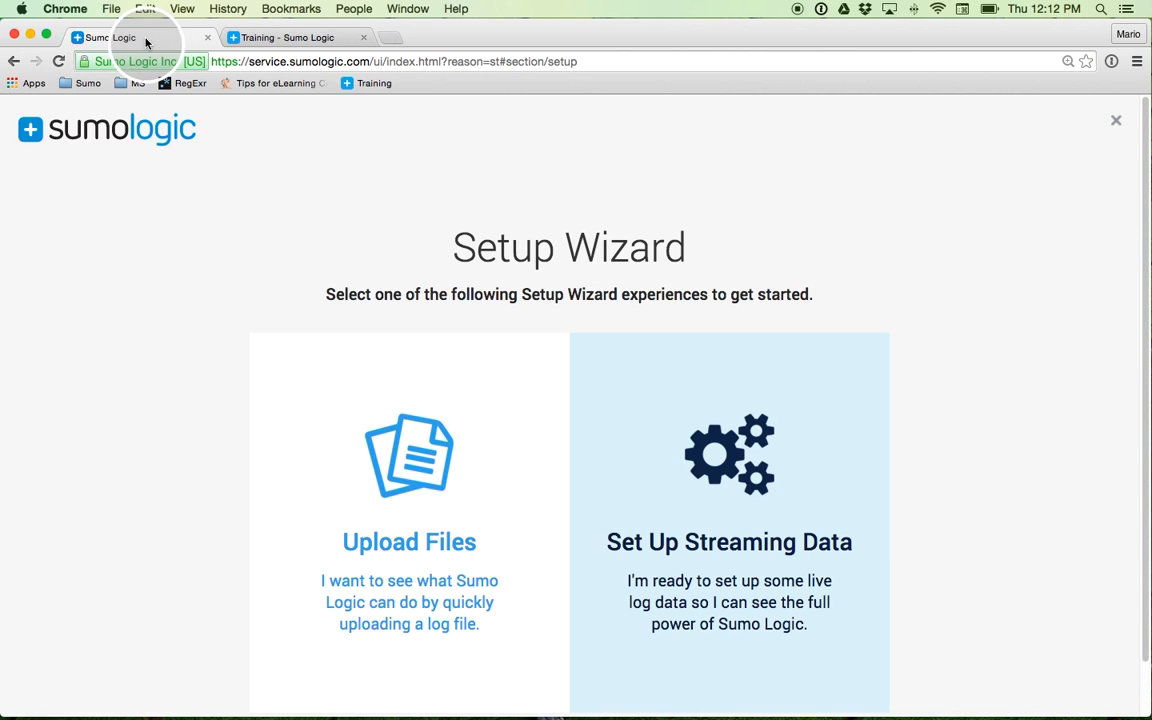
# Explore the streaming data setup for a custom app, examining the HTTP Source and Local File collection options, and return to the wizard's start.
pyautogui.scroll(-1, 600, 450)
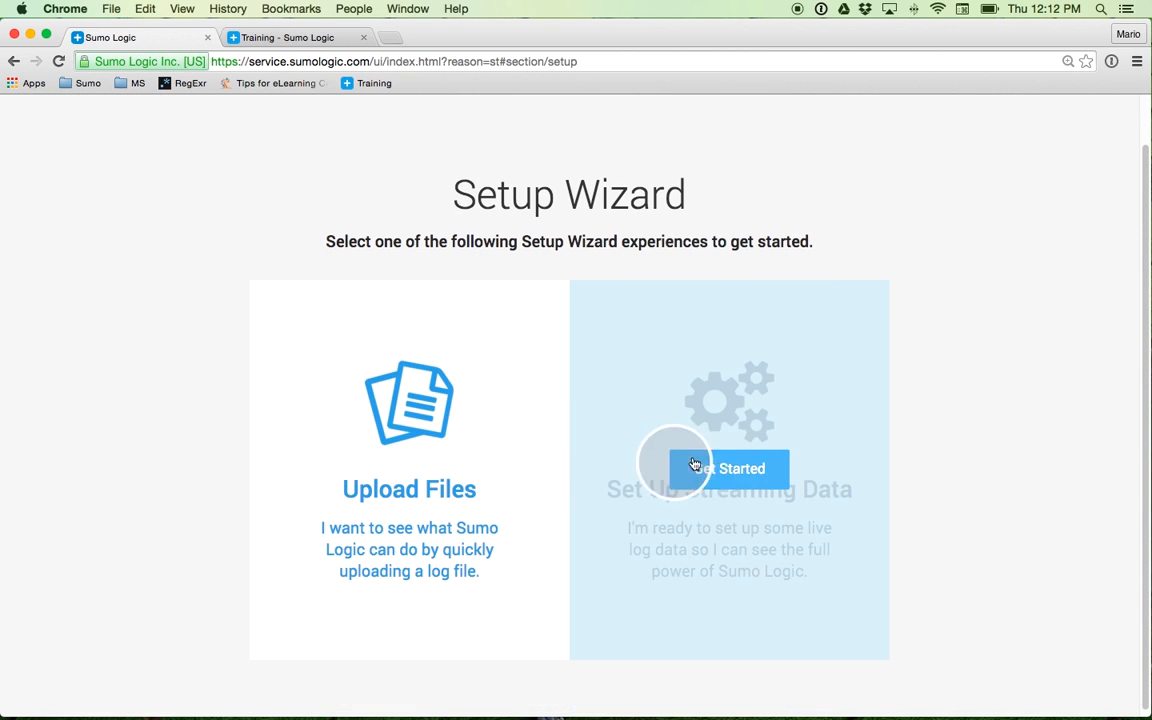
pyautogui.click(739, 470)
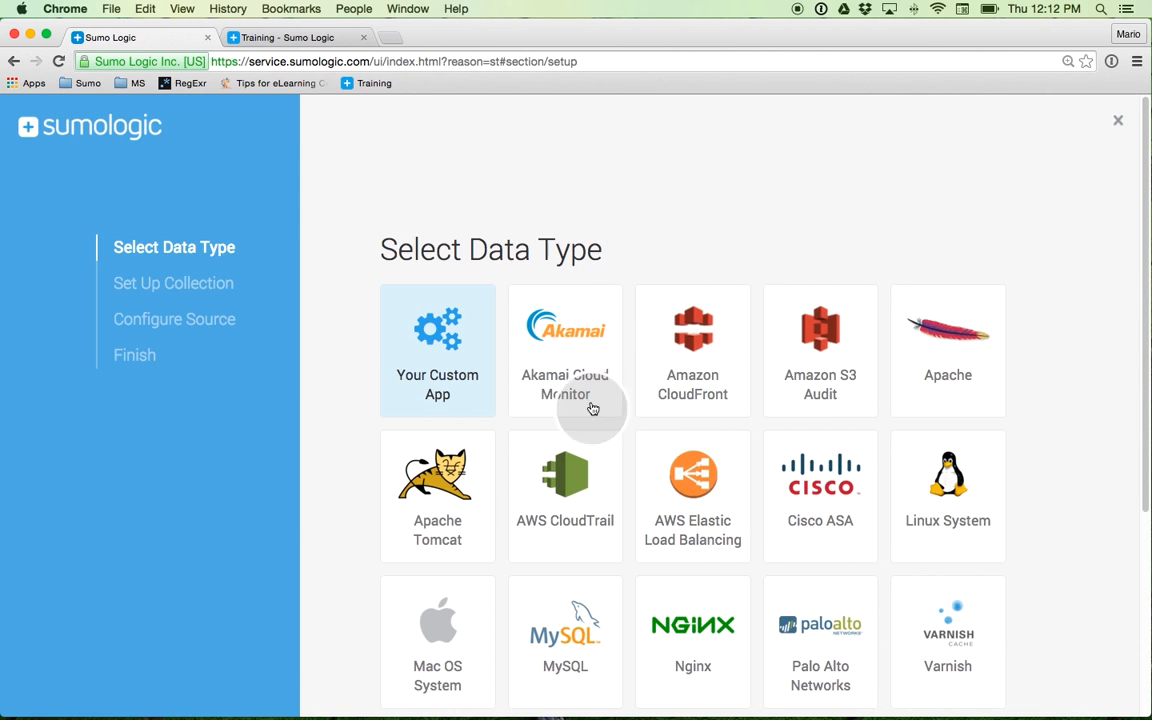
pyautogui.click(441, 366)
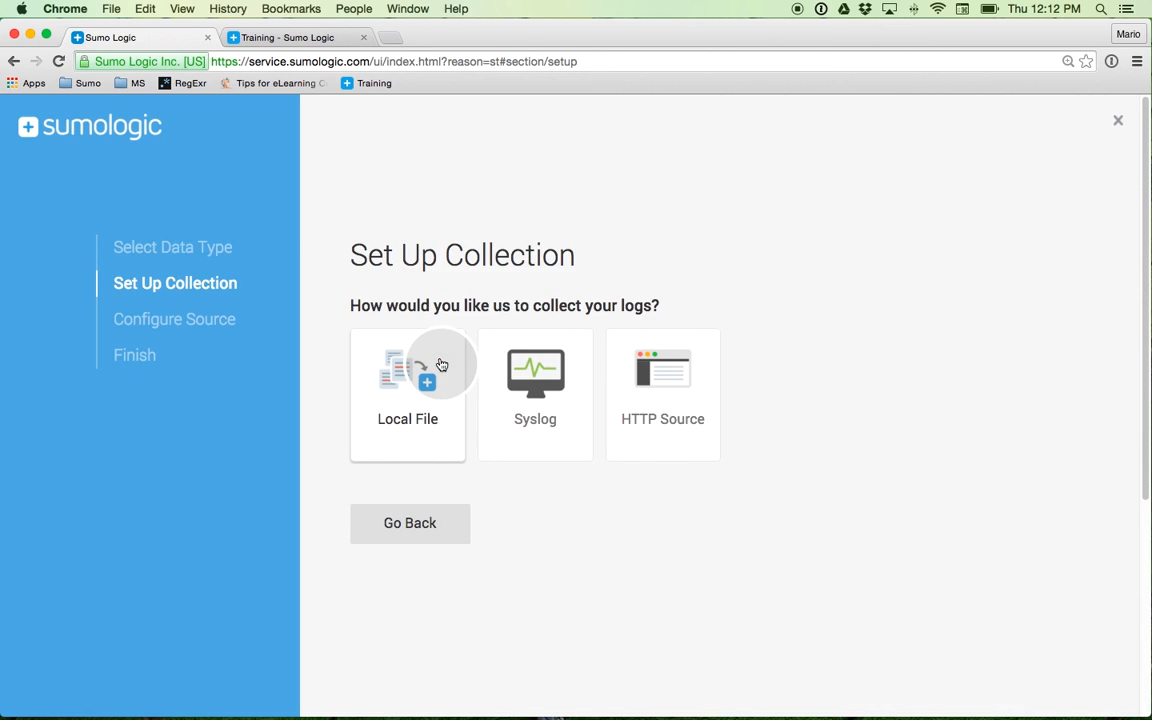
pyautogui.moveTo(645, 386)
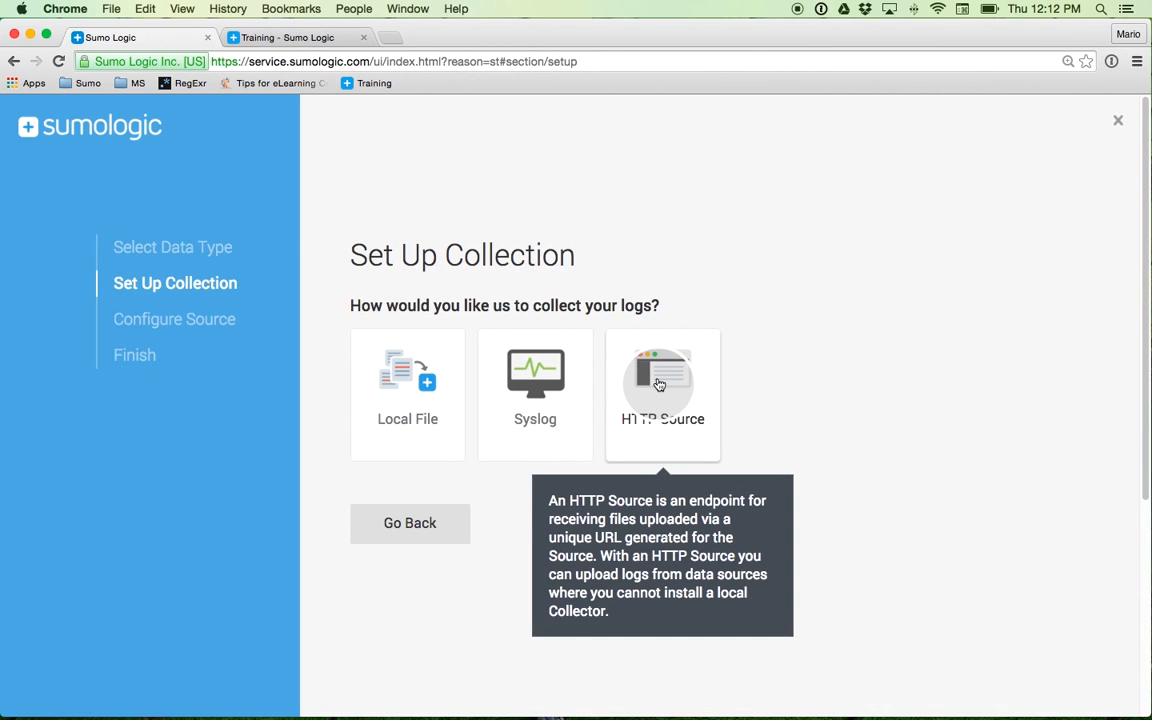
pyautogui.moveTo(386, 400)
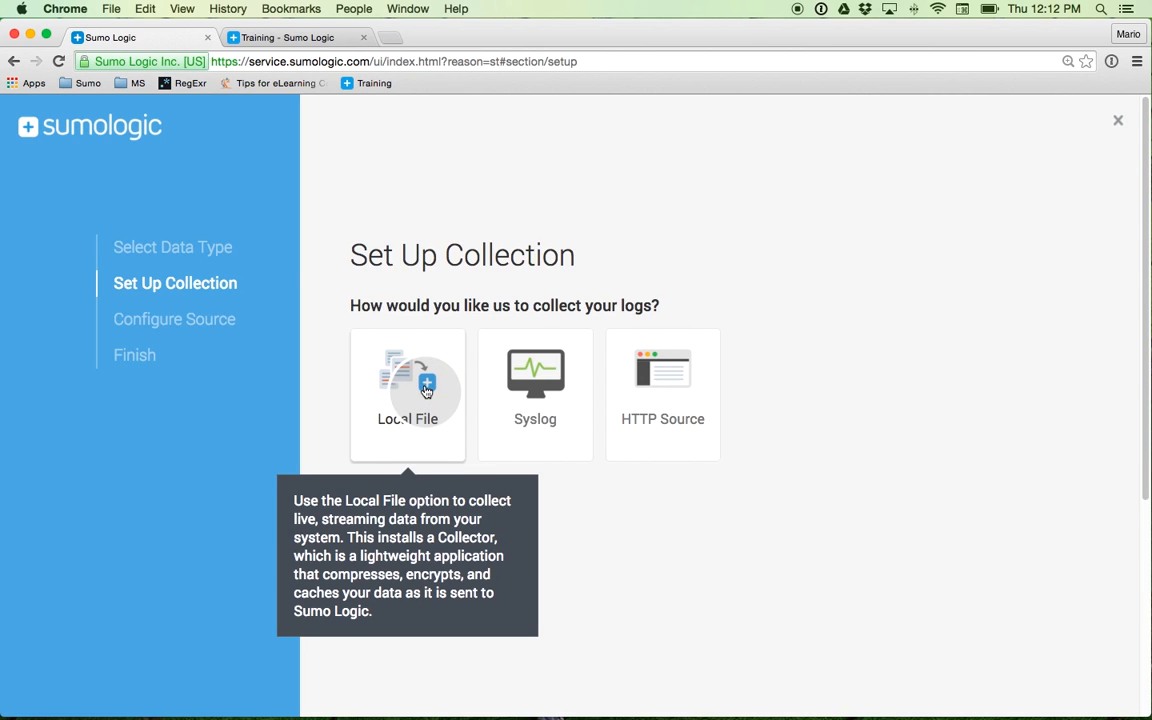
pyautogui.scroll(-5, 740, 340)
pyautogui.click(398, 195)
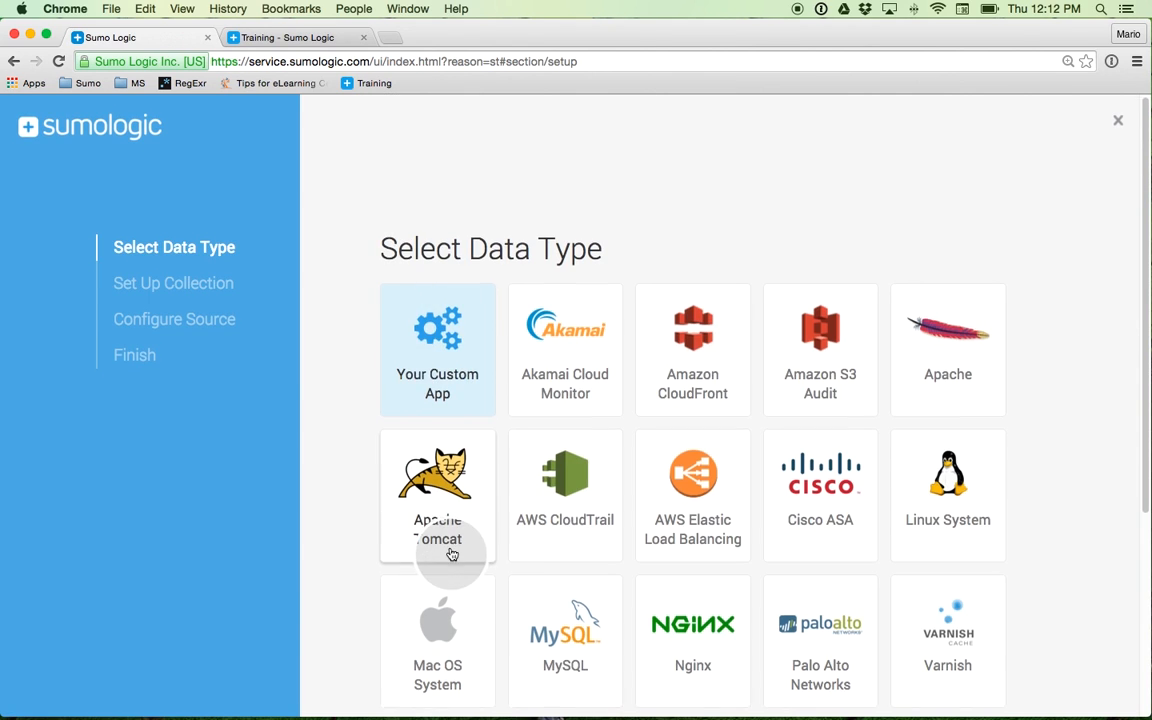
pyautogui.scroll(-4, 450, 548)
pyautogui.click(443, 627)
# Start a file upload with Apache as the log type and Apache/Access as the source category.
pyautogui.click(415, 527)
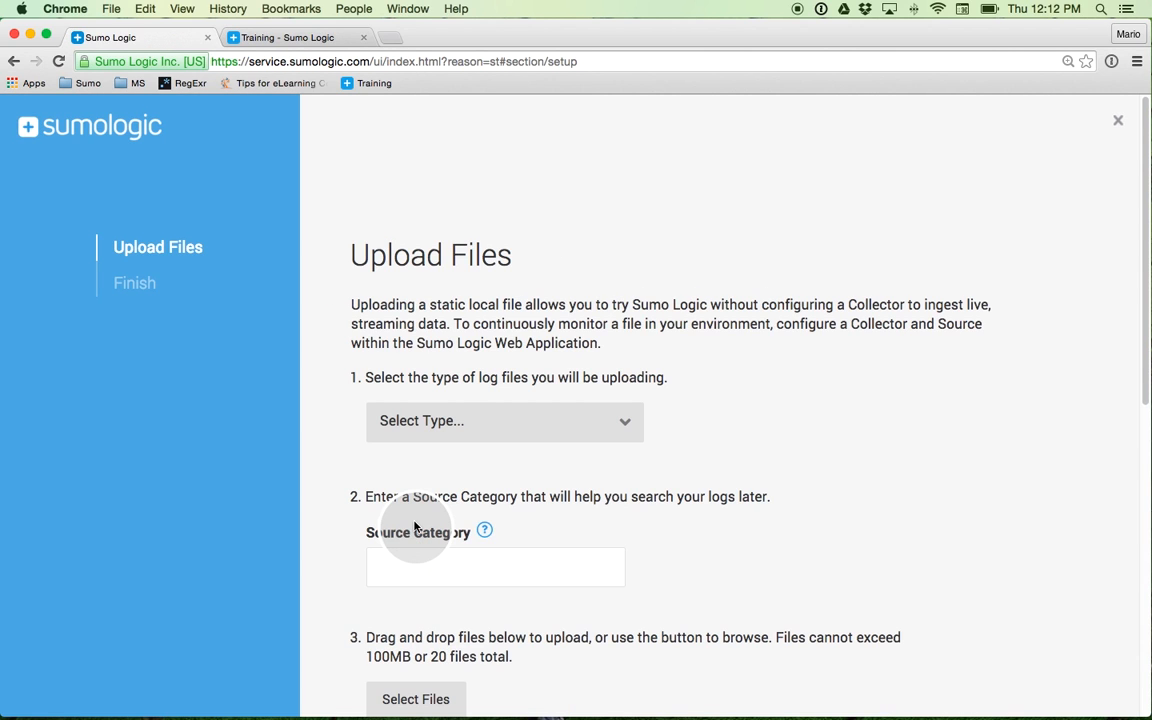
pyautogui.click(450, 425)
pyautogui.scroll(-5, 459, 530)
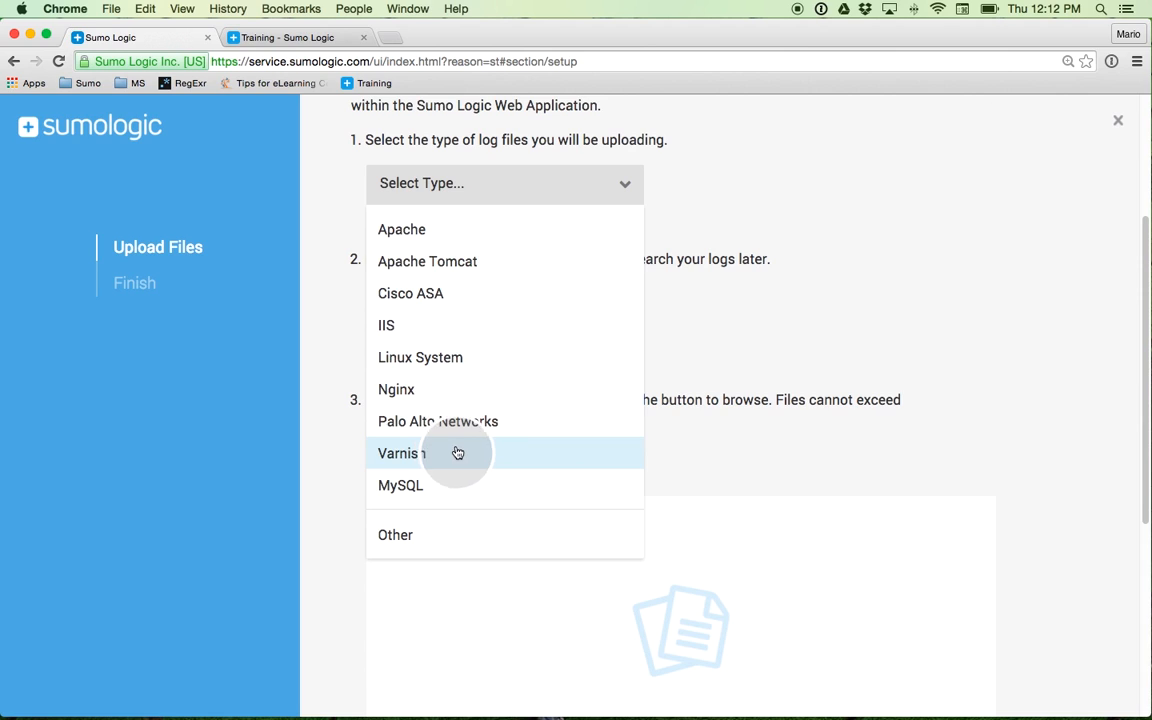
pyautogui.click(429, 238)
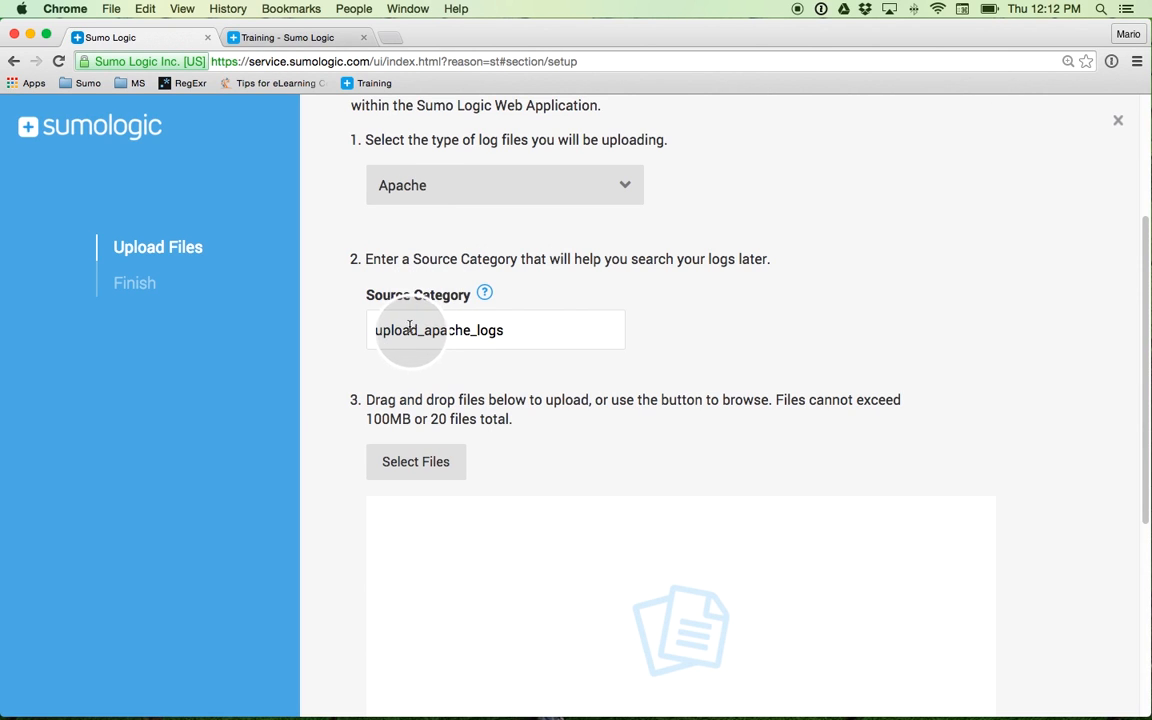
pyautogui.moveTo(501, 331); pyautogui.dragTo(365, 335)
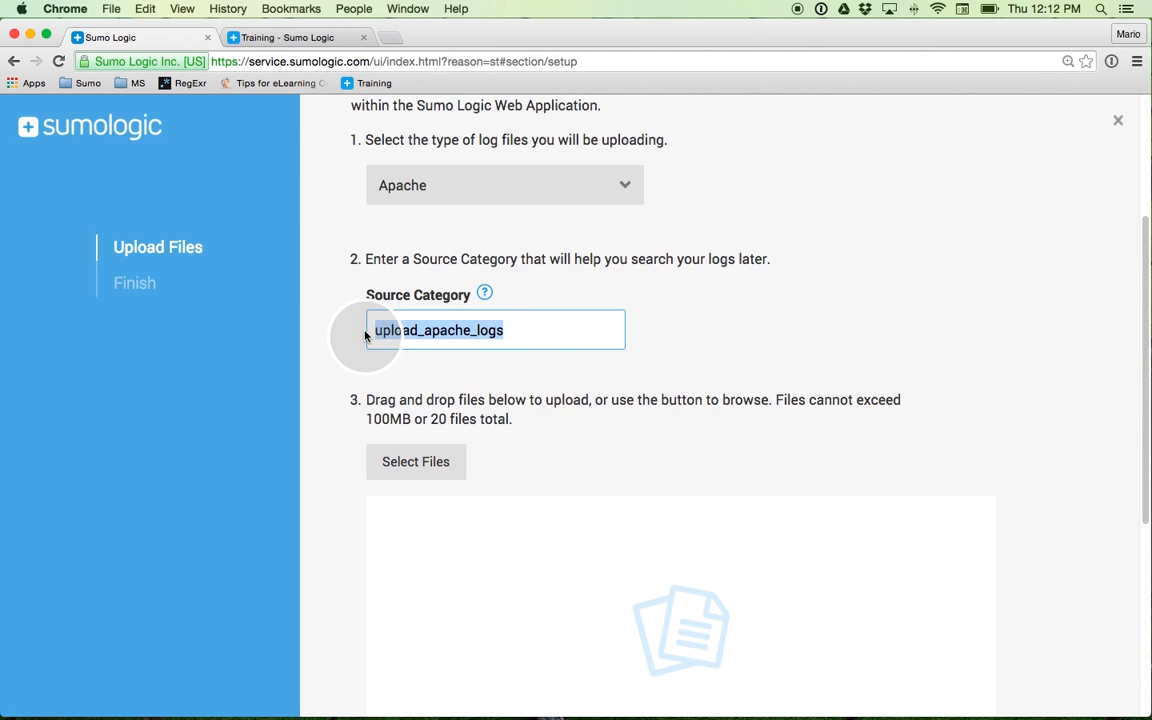
pyautogui.write('Apache/Access')
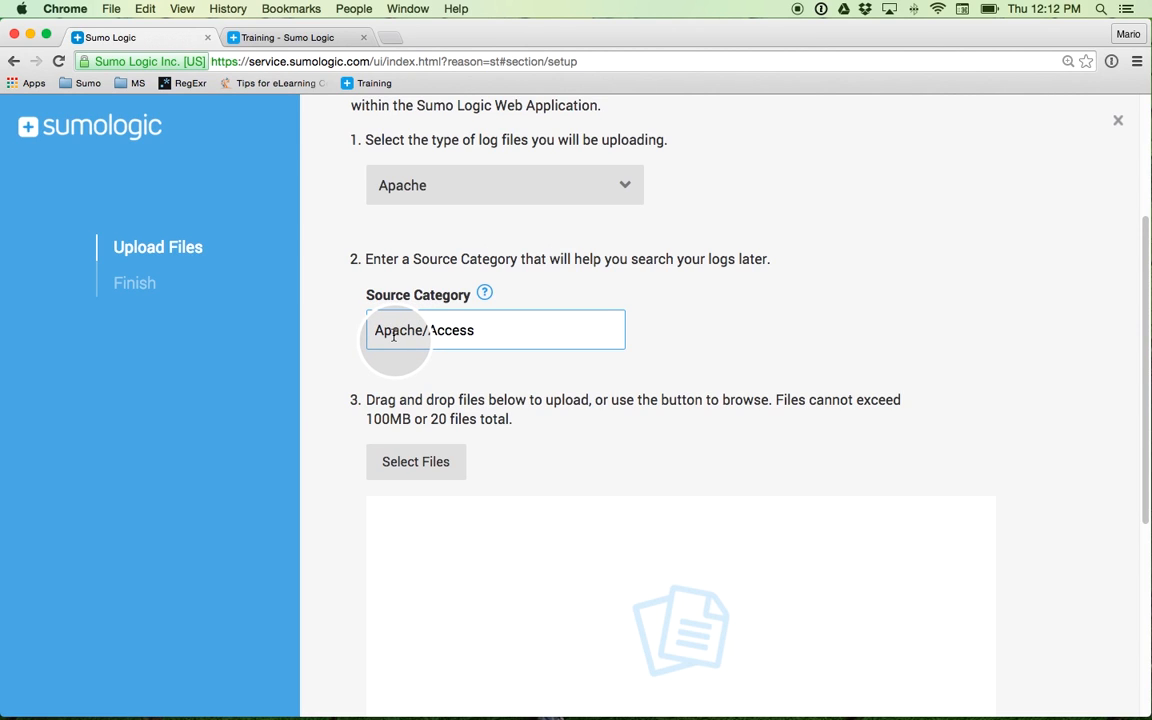
# Try Apache/* as a wildcard form of the source category and restore the value to Apache/Access.
pyautogui.doubleClick(447, 331)
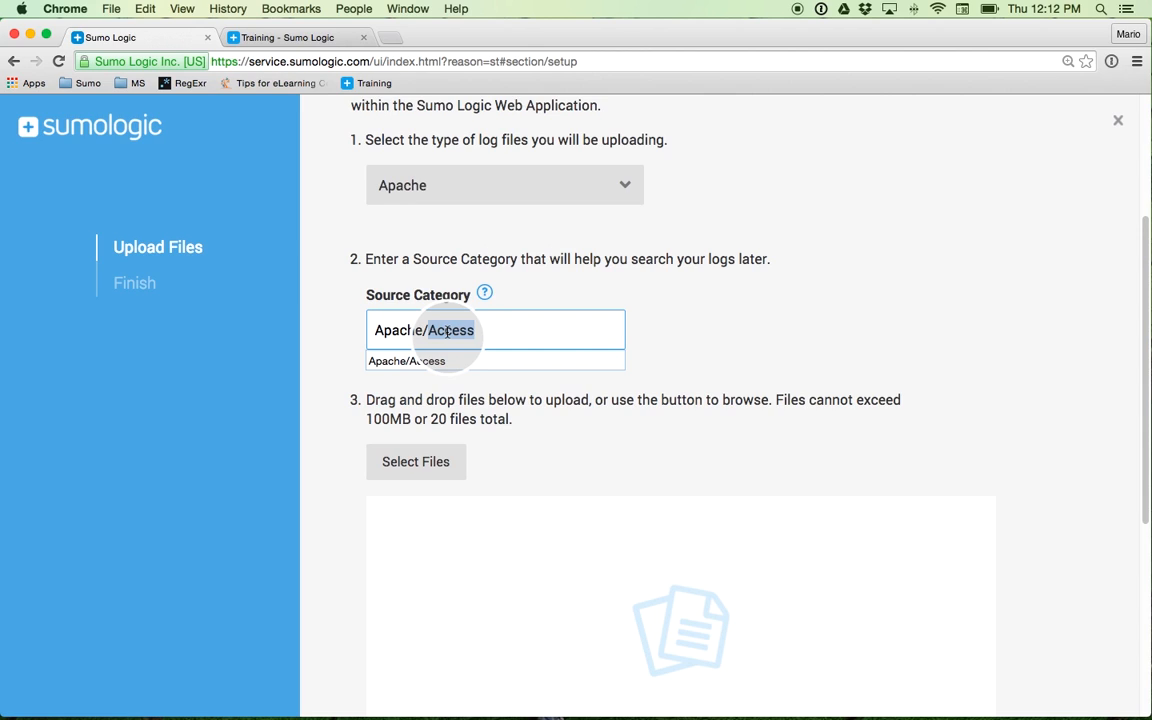
pyautogui.write('*')
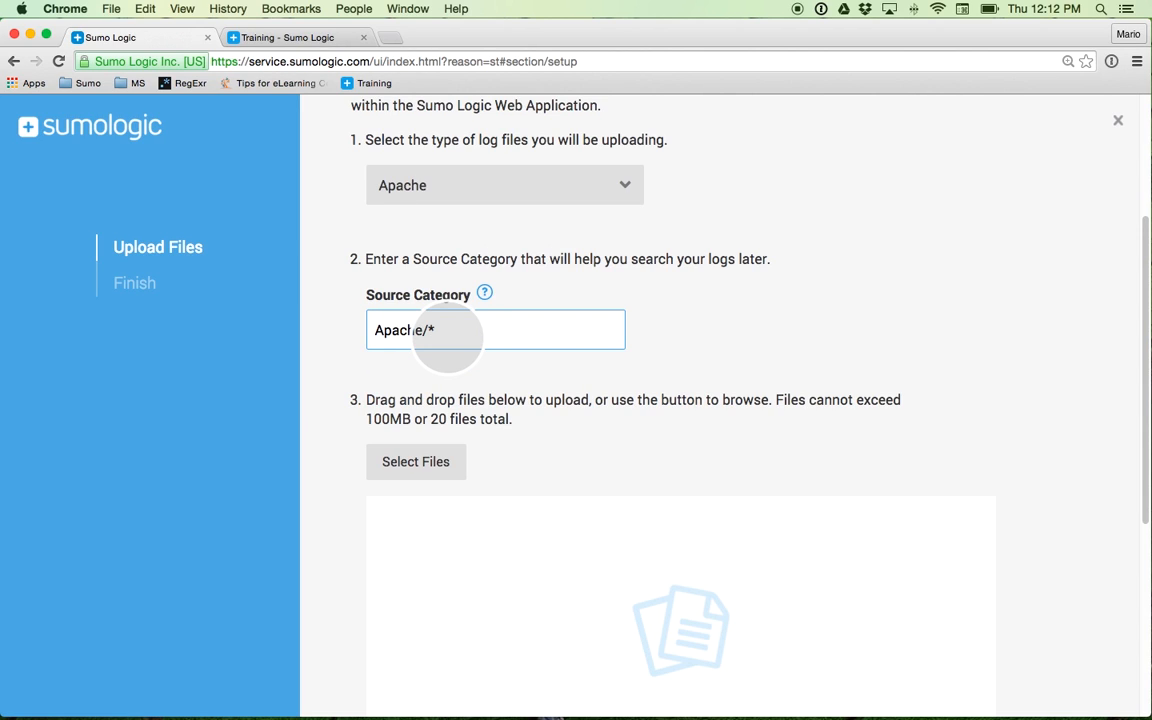
pyautogui.press('BackSpace')
pyautogui.press('BackSpace')
pyautogui.press('BackSpace')
pyautogui.press('BackSpace')
pyautogui.press('BackSpace')
pyautogui.write('Apache/Access')
pyautogui.click(725, 339)
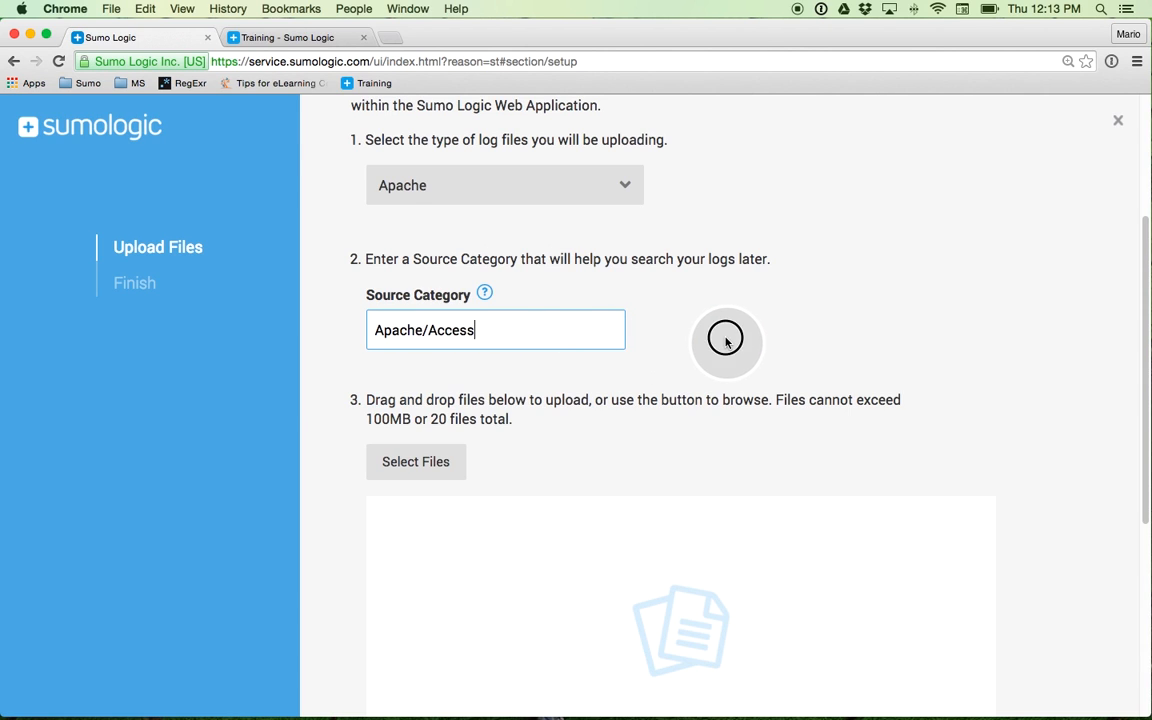
# Select apache_access.csv from the Desktop as the log file to upload.
pyautogui.scroll(-5, 404, 303)
pyautogui.click(409, 258)
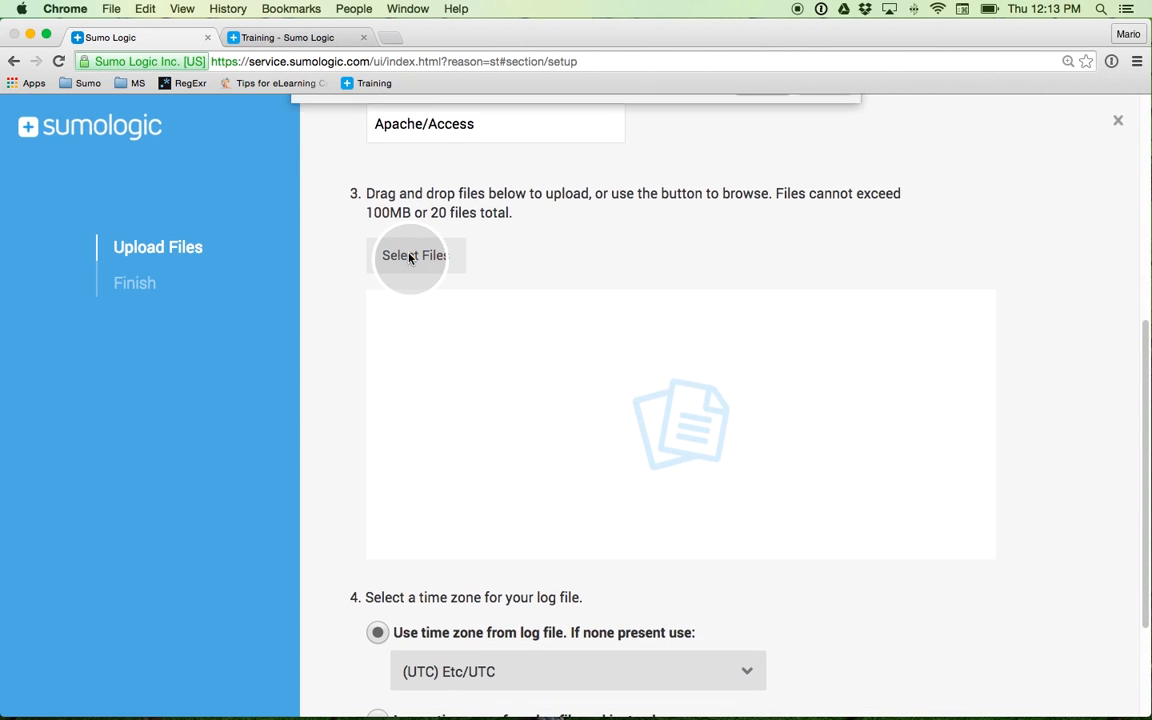
pyautogui.click(497, 164)
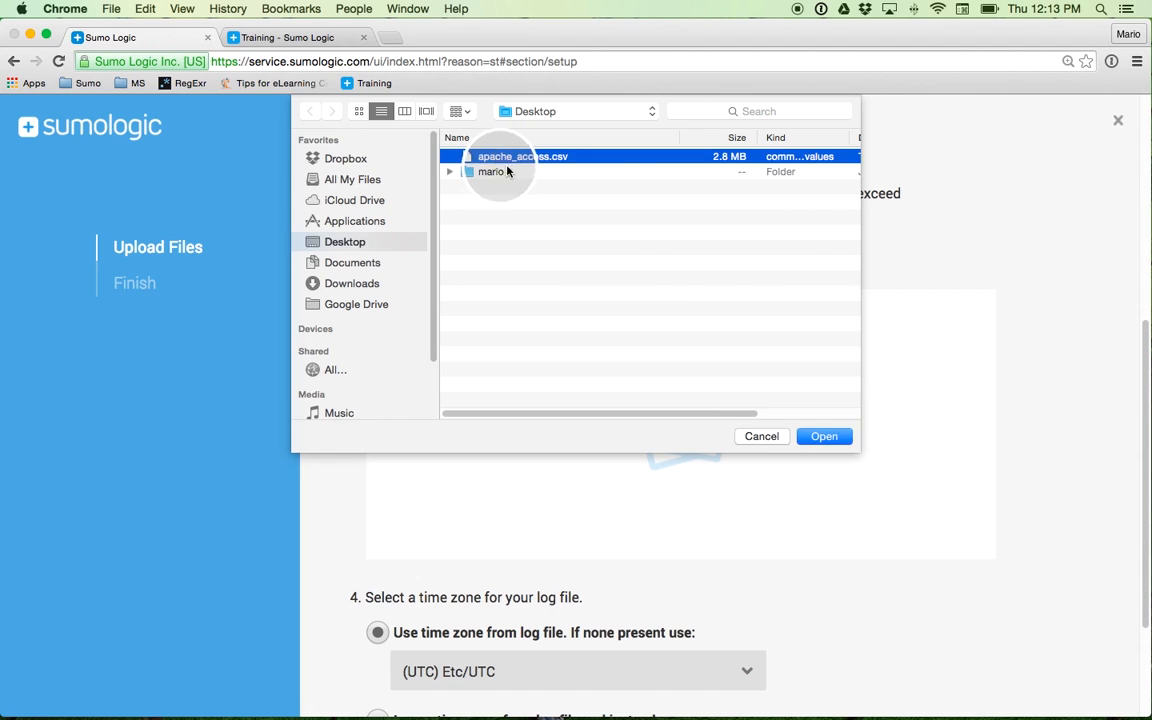
pyautogui.click(818, 437)
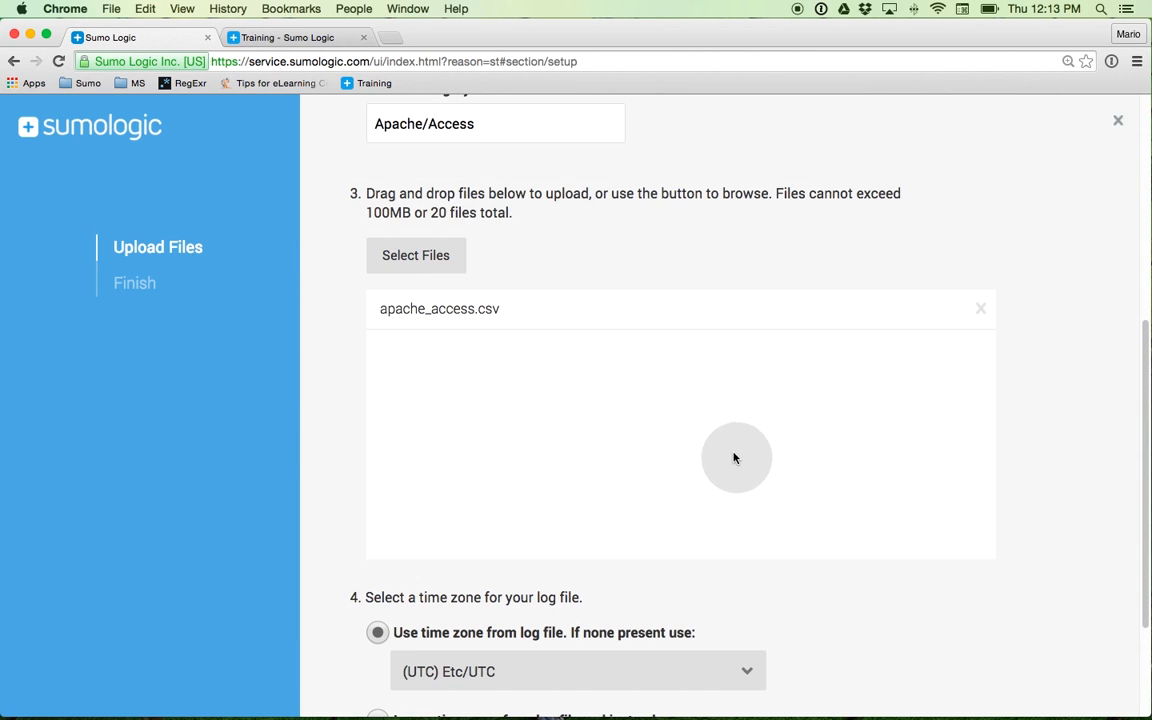
# Ignore the log file's time zone in favour of (UTC) Etc/UTC and continue to the upload.
pyautogui.scroll(-3, 735, 458)
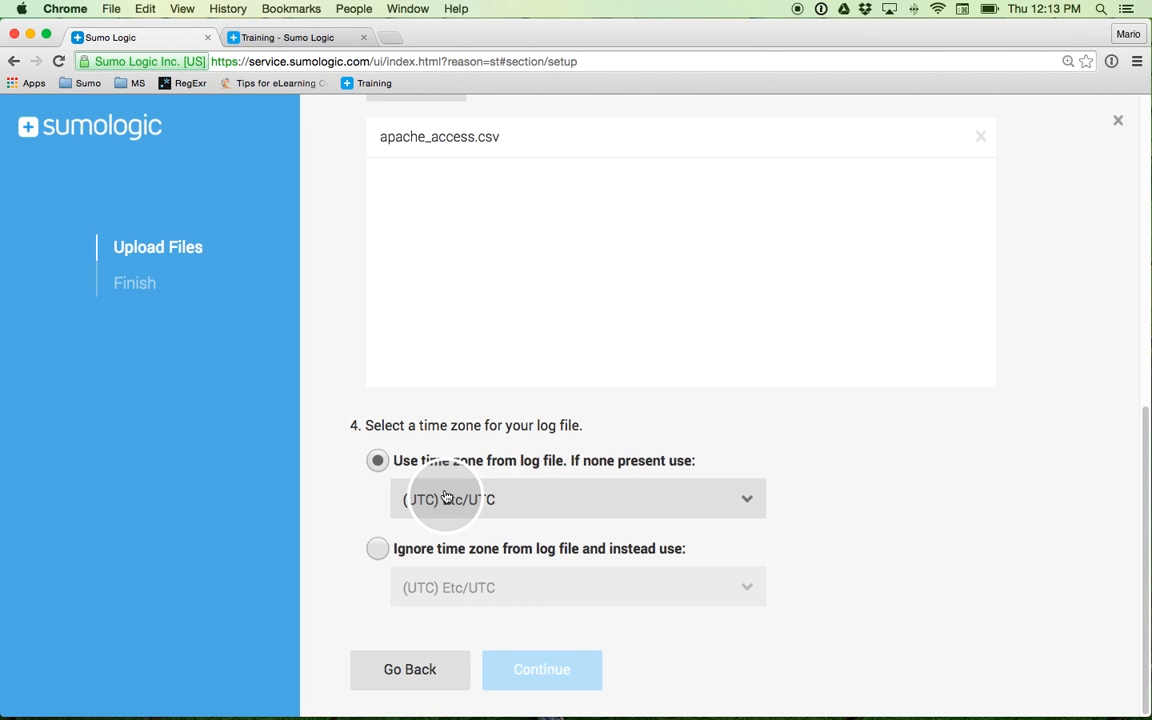
pyautogui.click(378, 553)
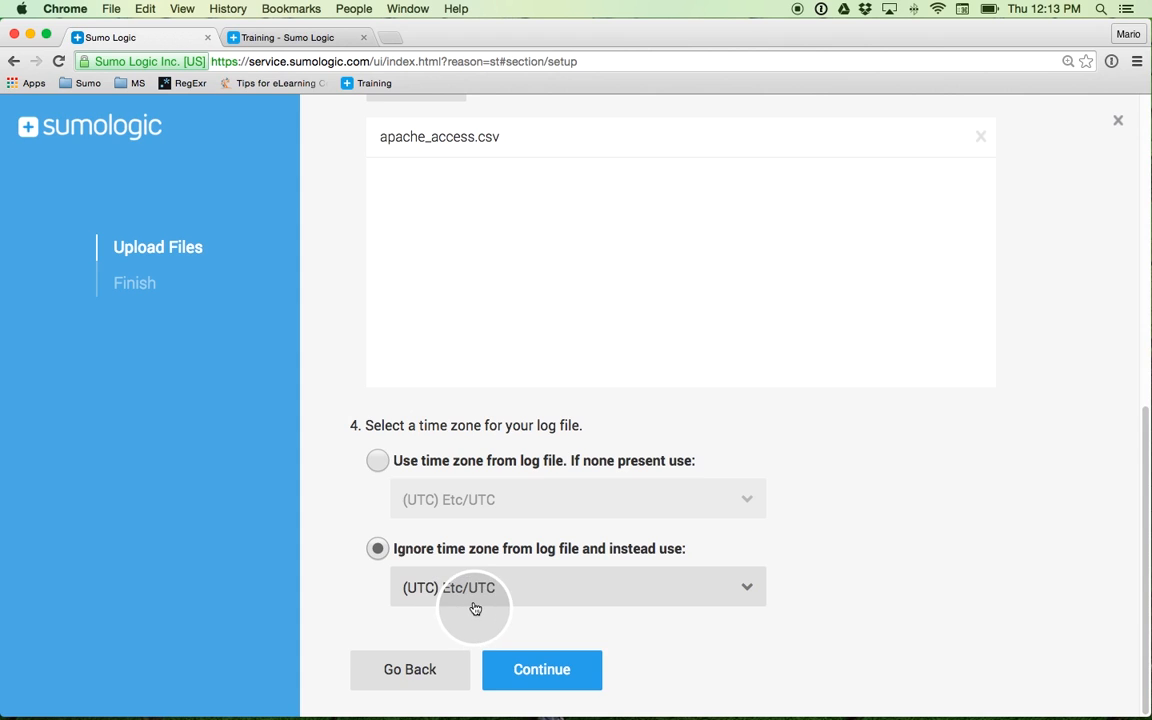
pyautogui.click(555, 673)
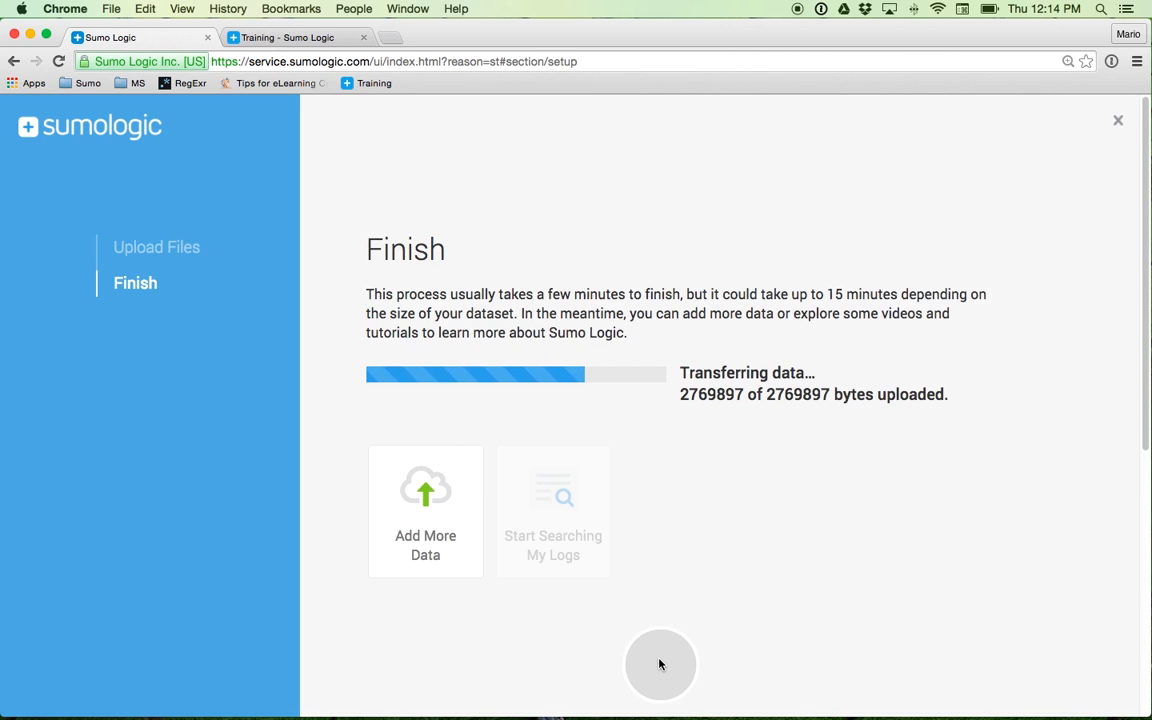
# Close the wizard and enter the search query _sourceCategory=Apache/Access.
pyautogui.click(1118, 122)
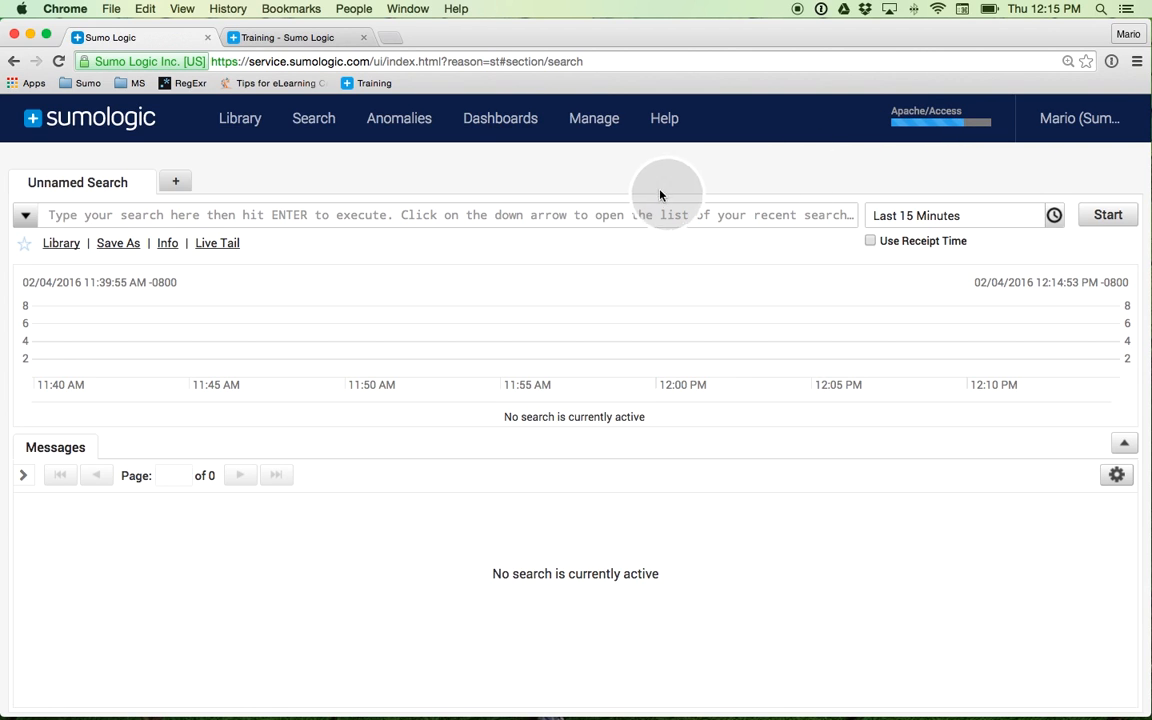
pyautogui.click(637, 216)
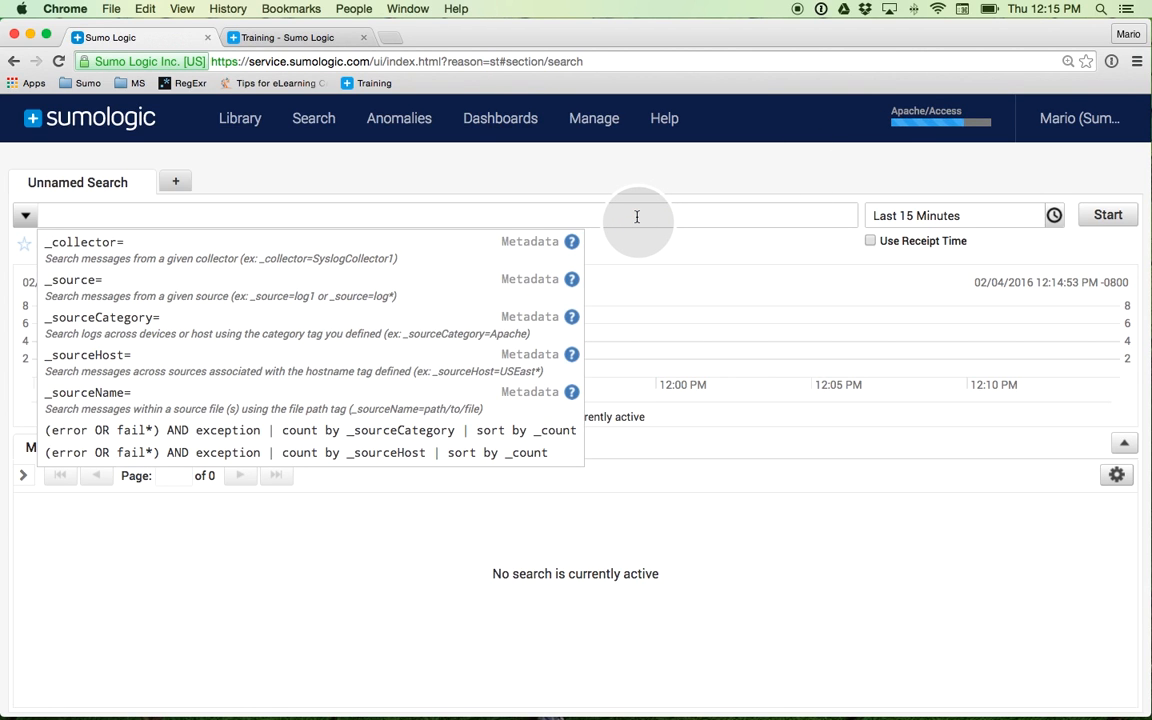
pyautogui.click(143, 325)
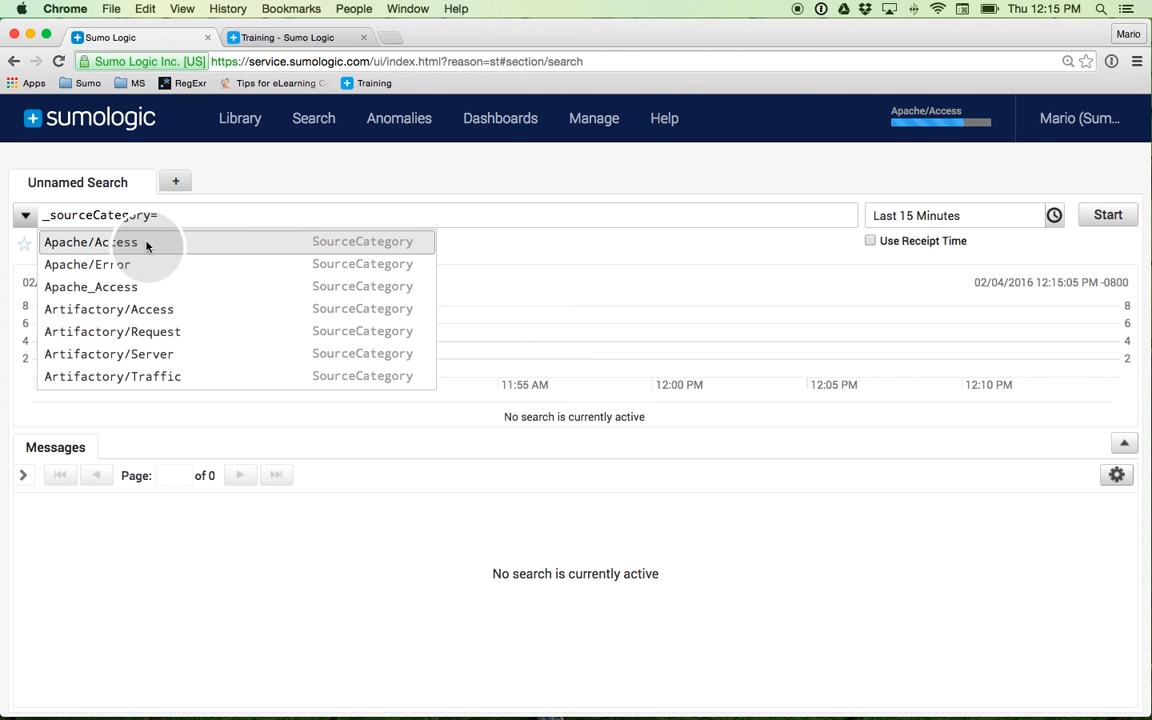
pyautogui.click(131, 244)
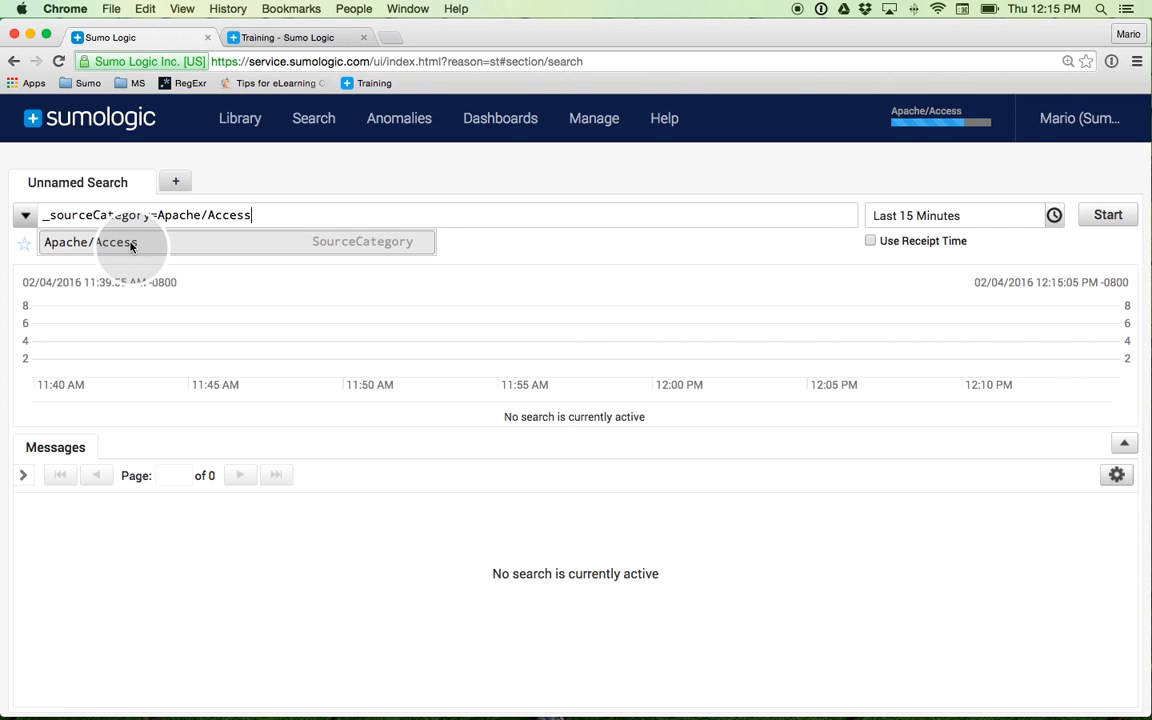
pyautogui.click(512, 252)
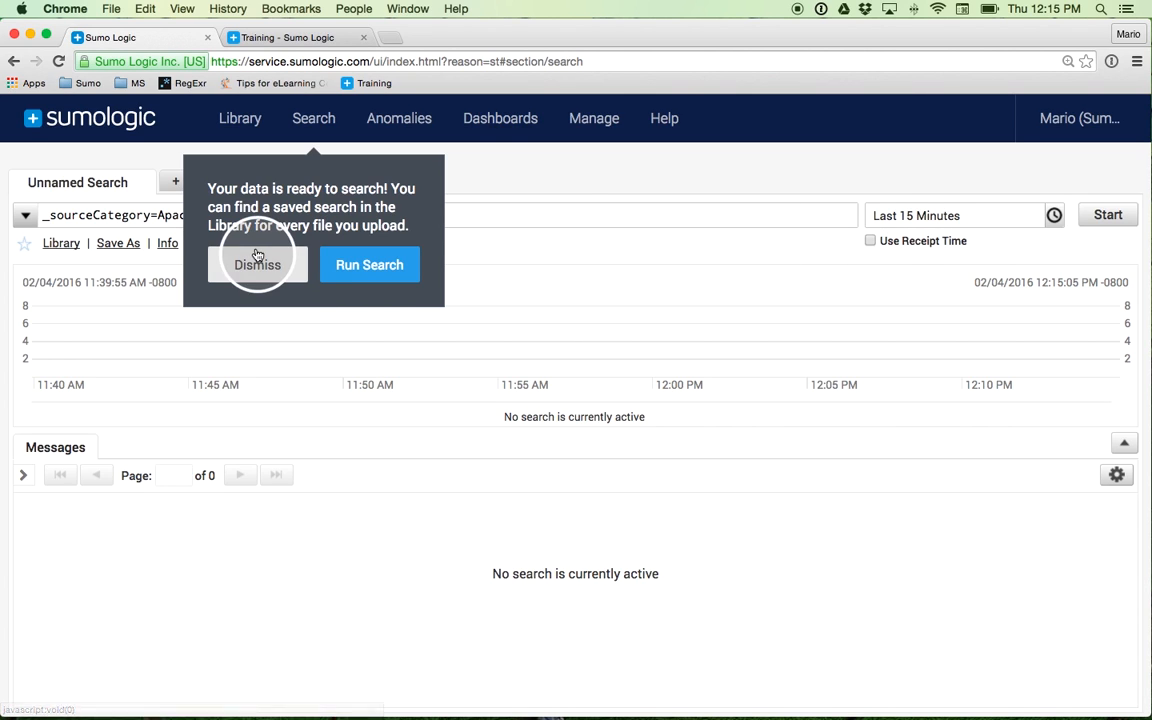
# Run the prepared searches on the uploaded data, viewing High Priority Keywords, and open the dashboard created for it.
pyautogui.click(383, 270)
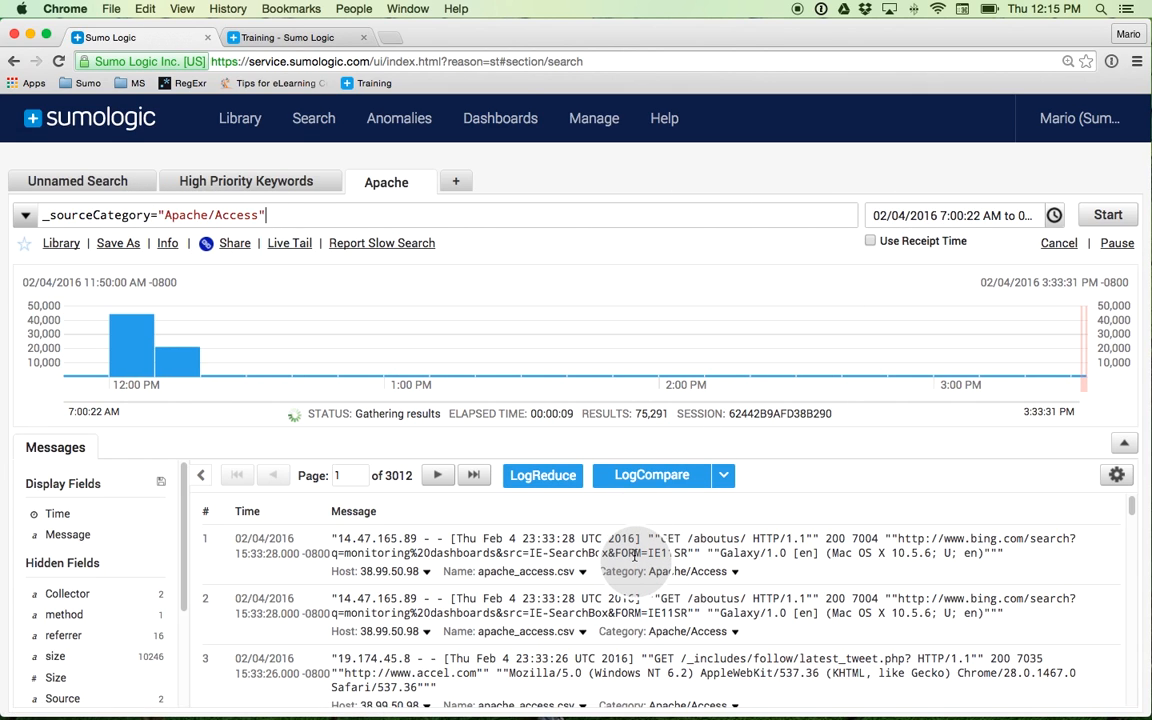
pyautogui.click(244, 183)
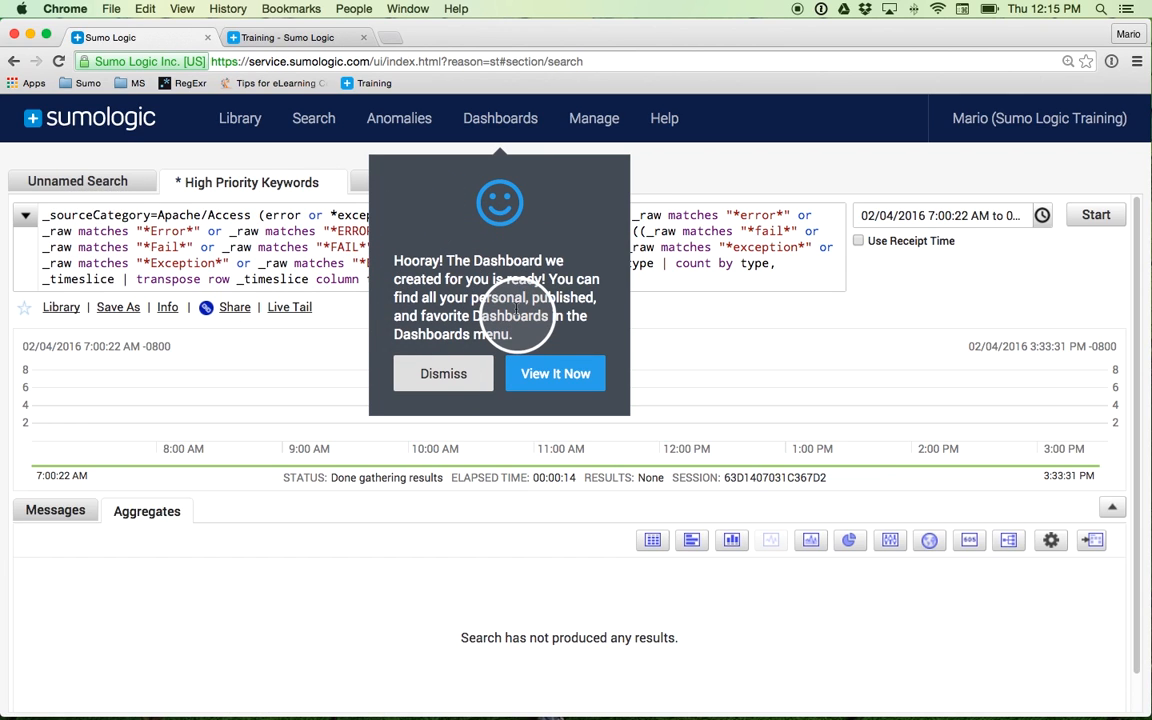
pyautogui.click(557, 376)
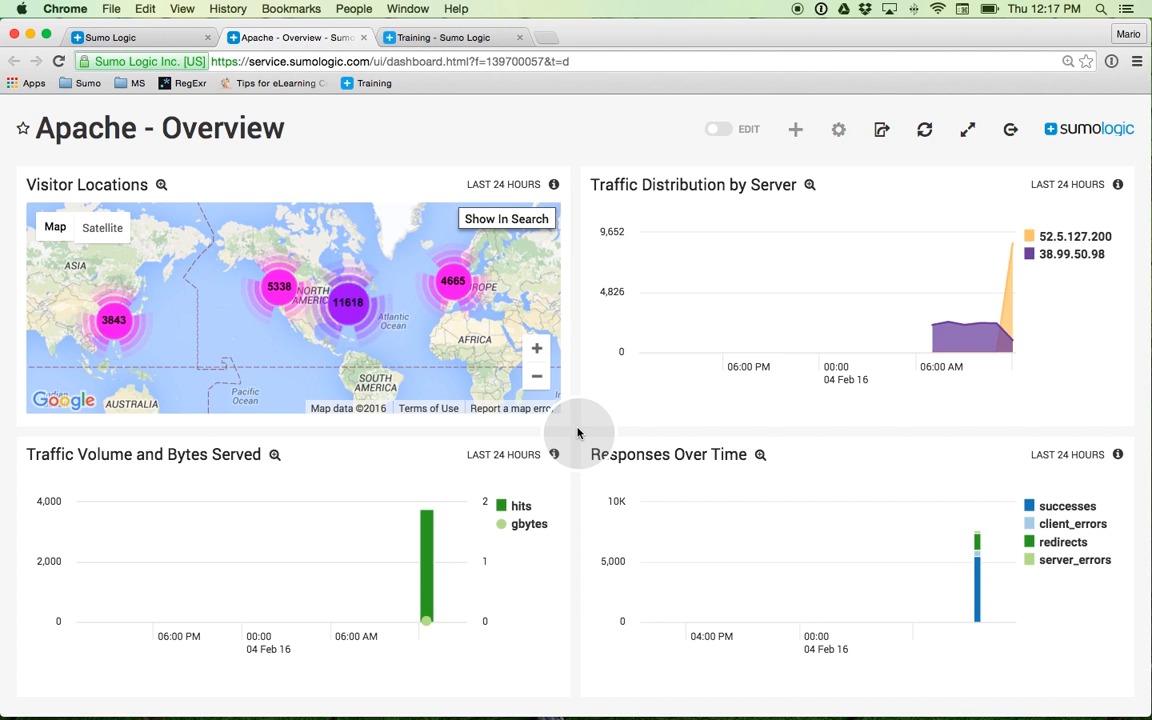
# Return from the dashboard to the search page, reopen the Setup Wizard to view its start options, and close it.
pyautogui.click(153, 40)
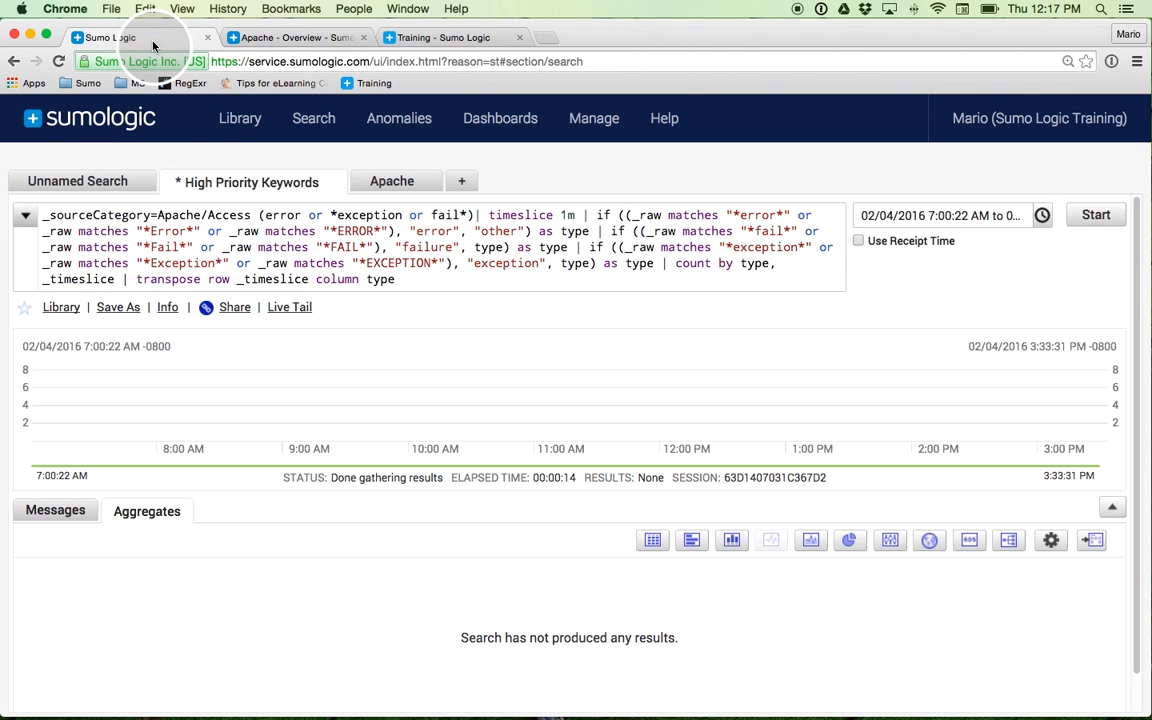
pyautogui.click(594, 118)
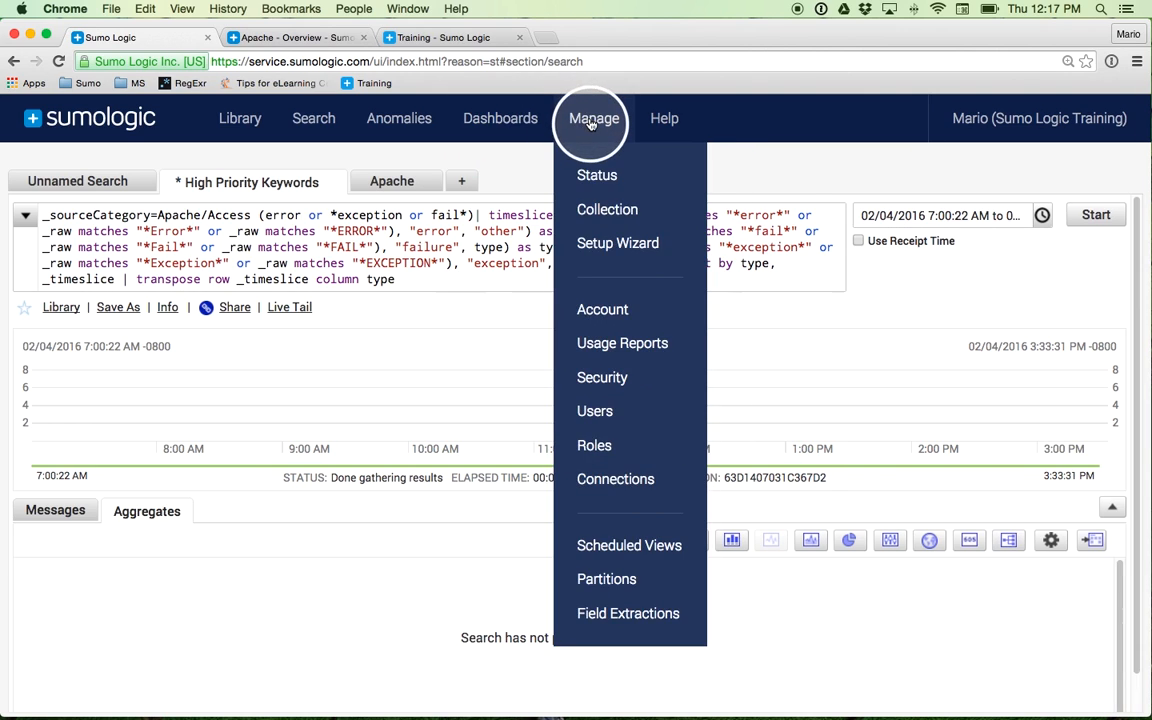
pyautogui.click(617, 243)
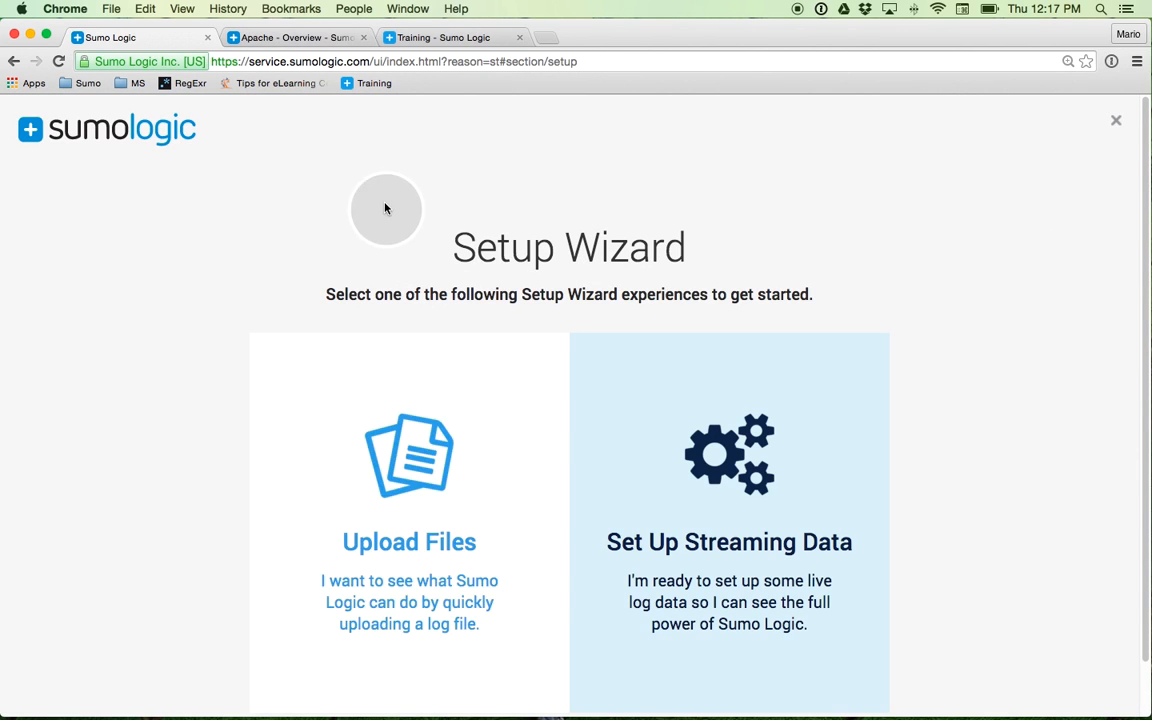
pyautogui.click(1114, 120)
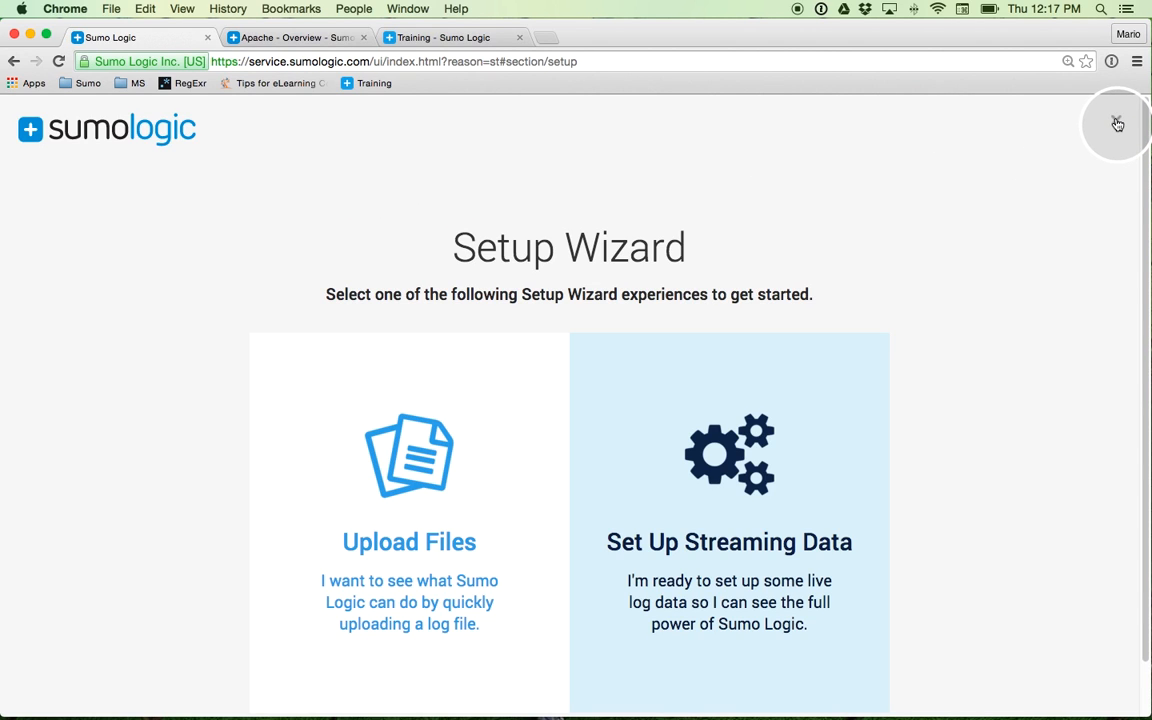
# Review the Apache search on the uploaded log data and return to the Apache - Overview dashboard.
pyautogui.moveTo(324, 151)
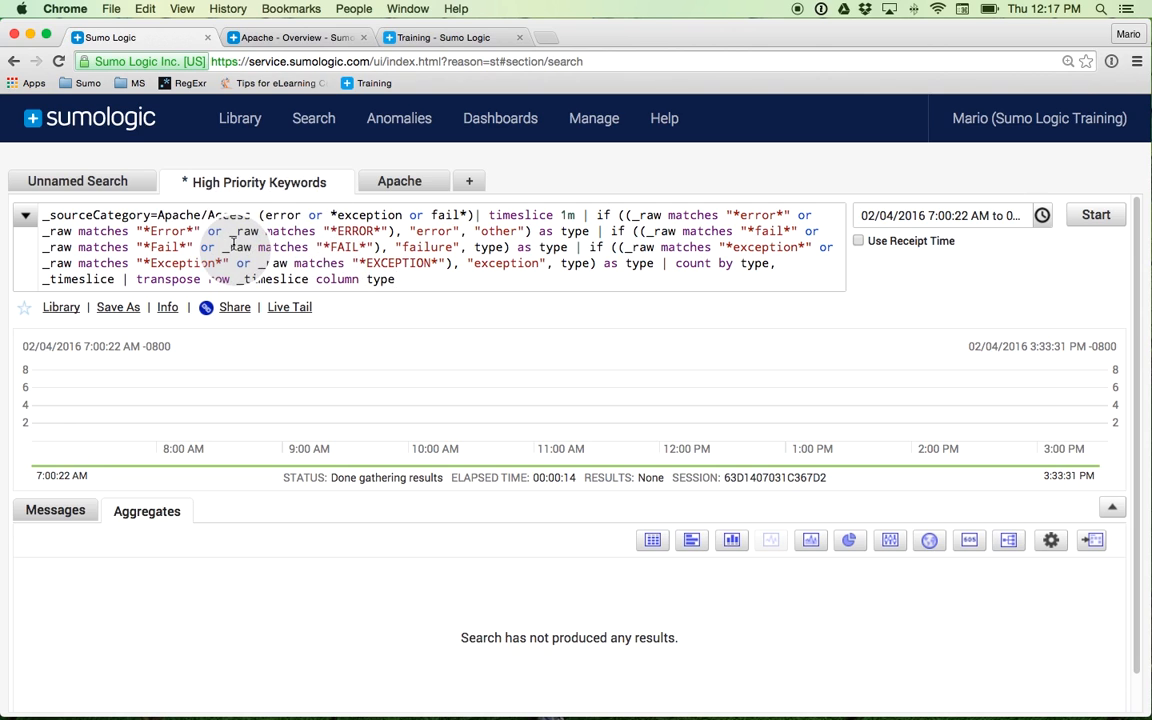
pyautogui.click(399, 188)
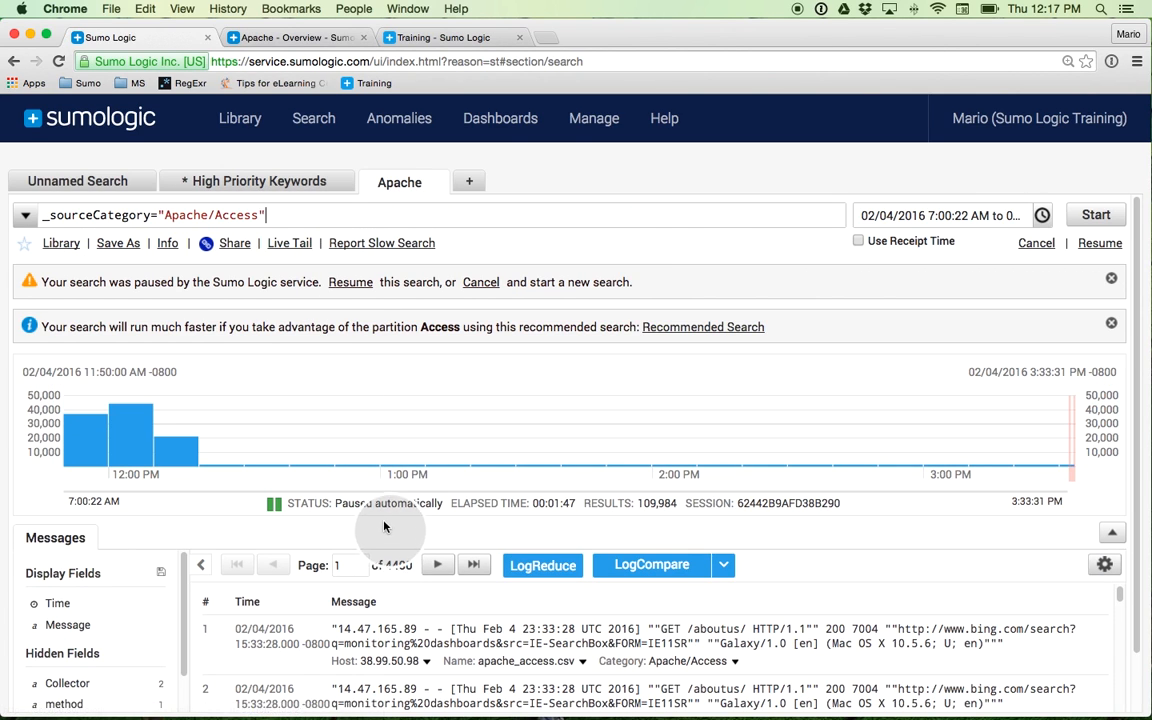
pyautogui.click(298, 37)
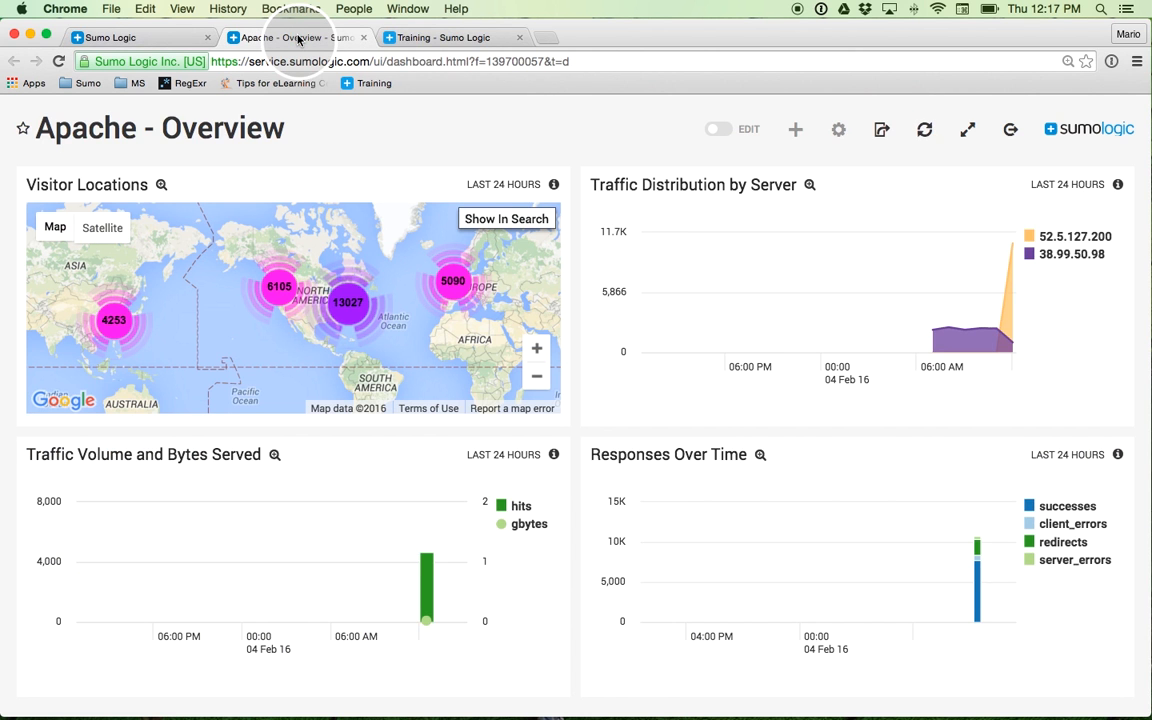